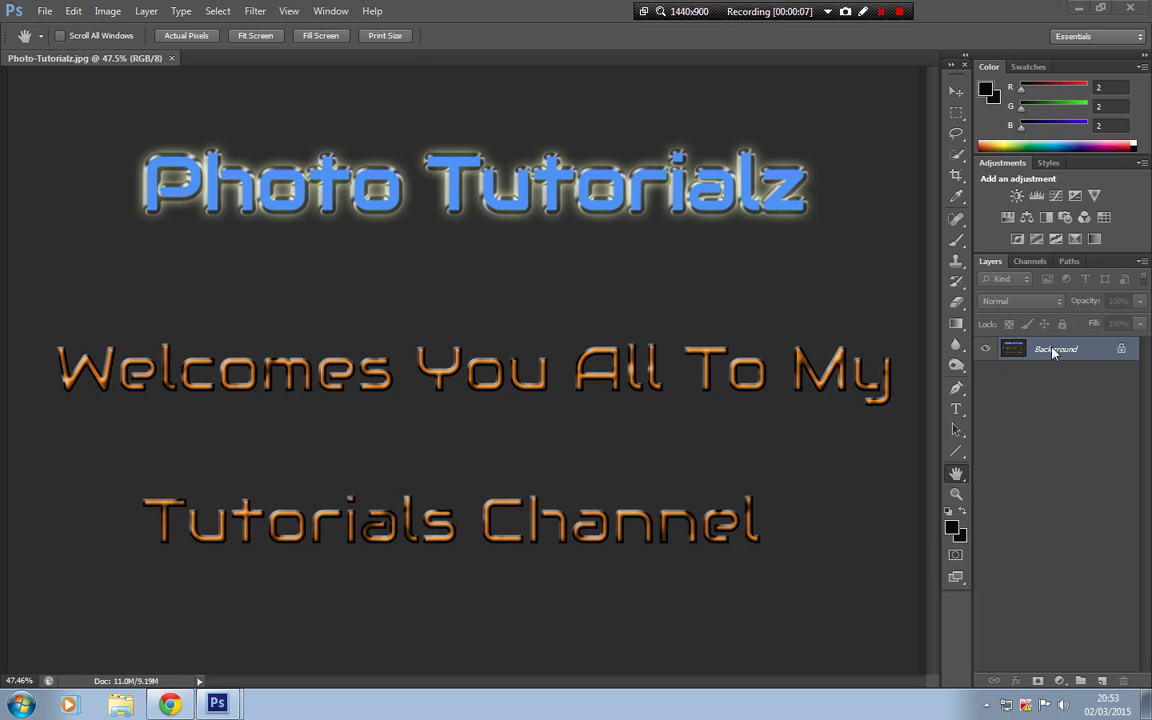
- Bring mdfjrg.JPG to the front from Photoshop's taskbar list of open documents
{"action": "mouse_move", "coordinate": [220, 706]}
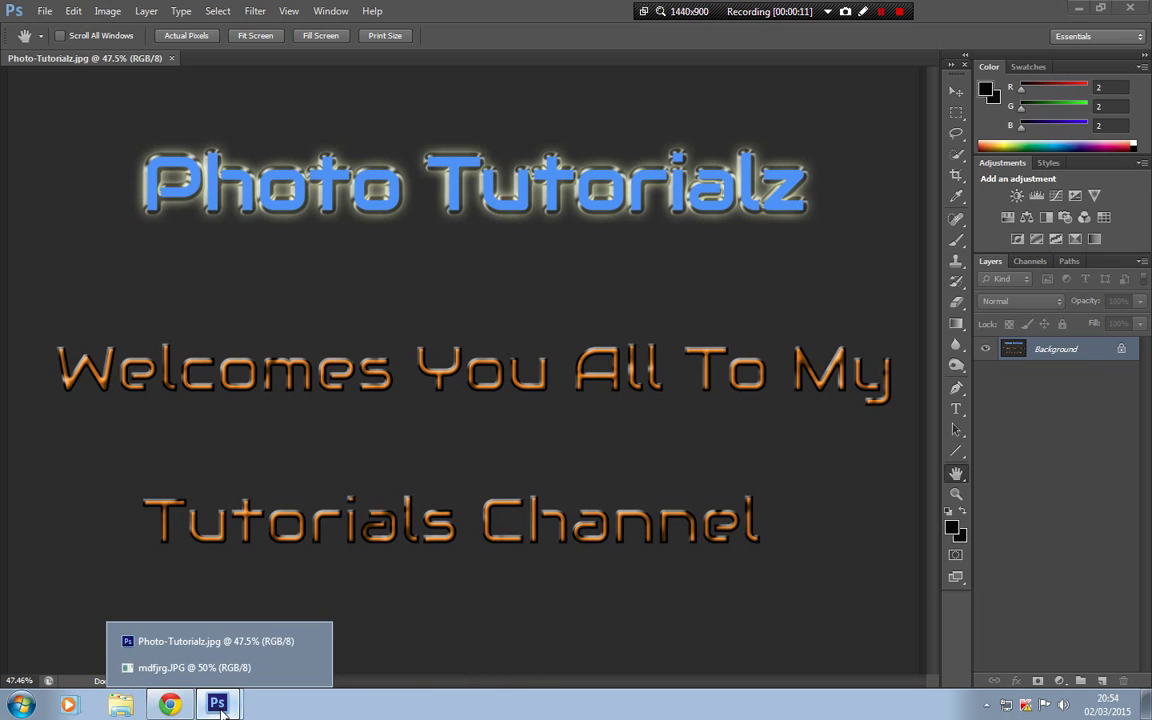
{"action": "left_click", "coordinate": [215, 667]}
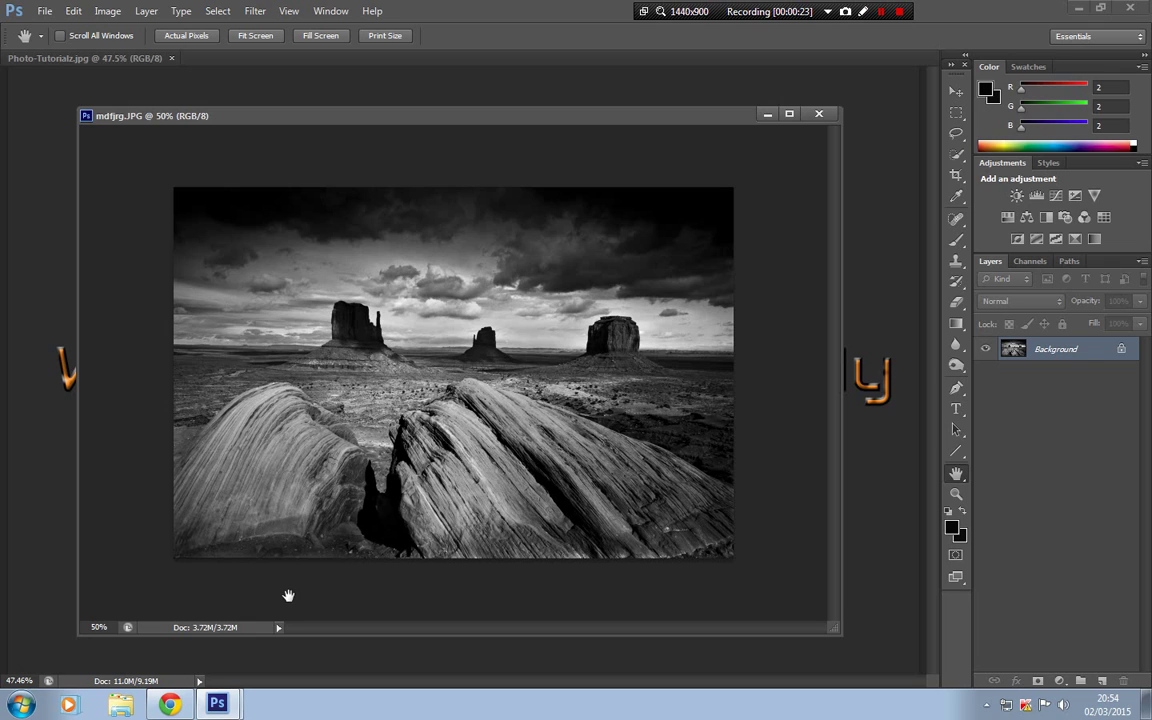
{"action": "left_click", "coordinate": [956, 495]}
{"action": "left_click", "coordinate": [82, 35]}
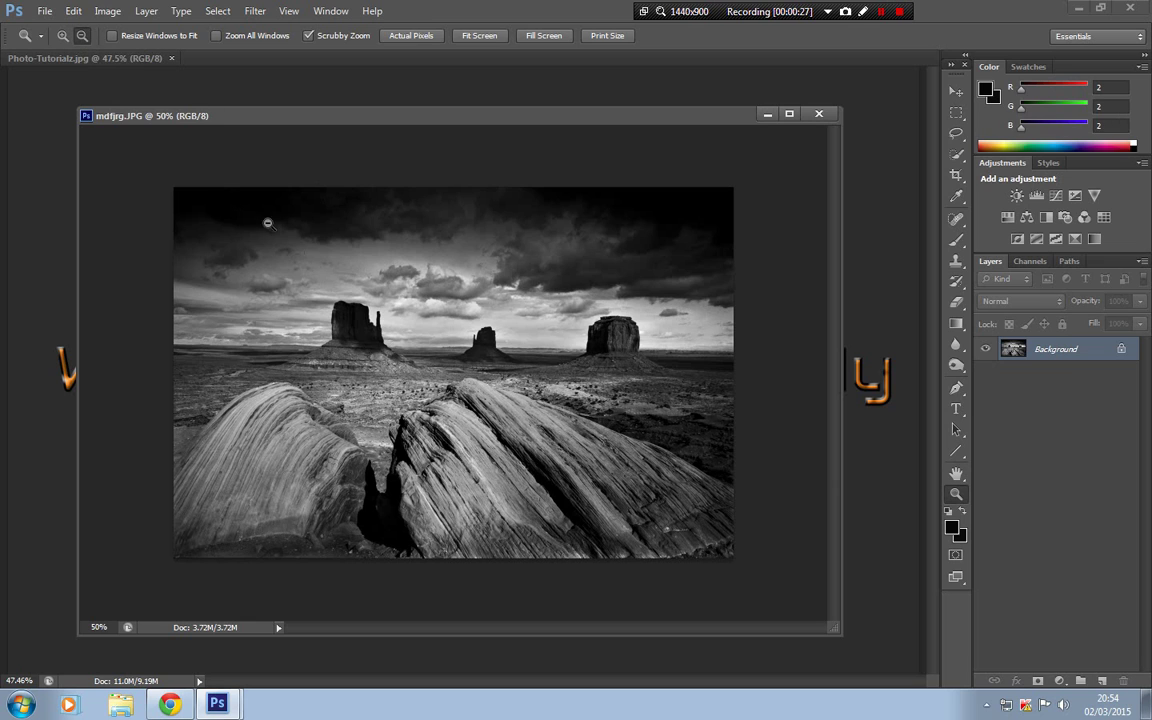
{"action": "left_click", "coordinate": [320, 318]}
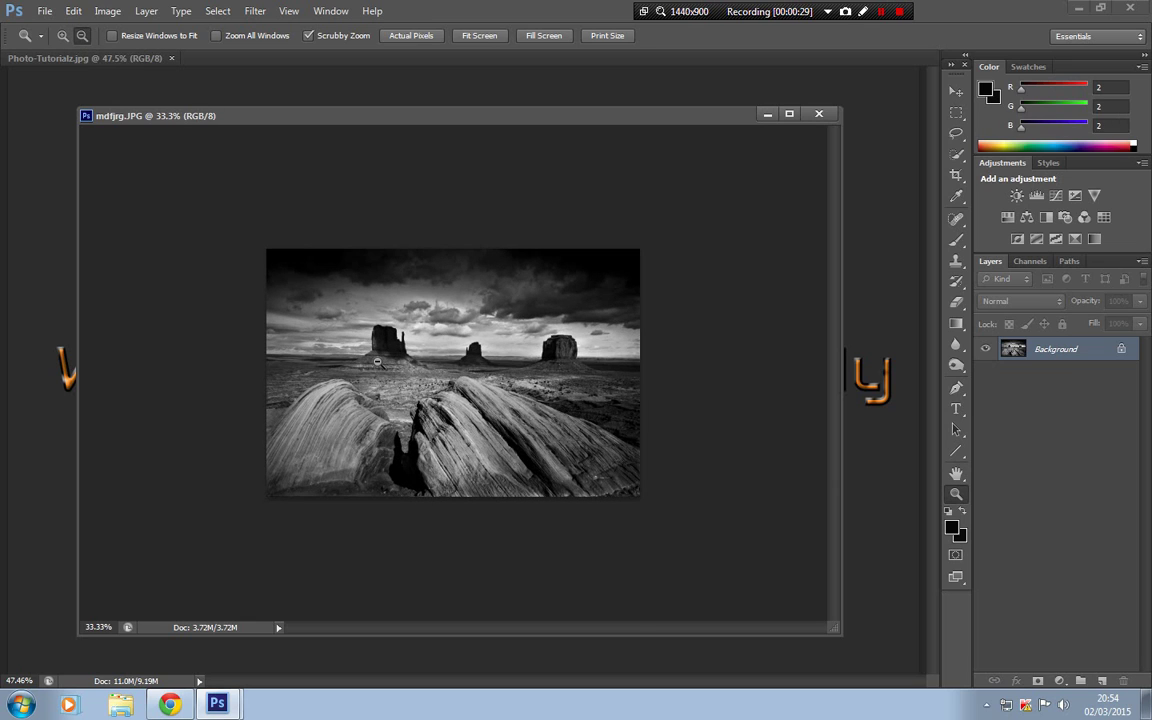
{"action": "left_click", "coordinate": [62, 35]}
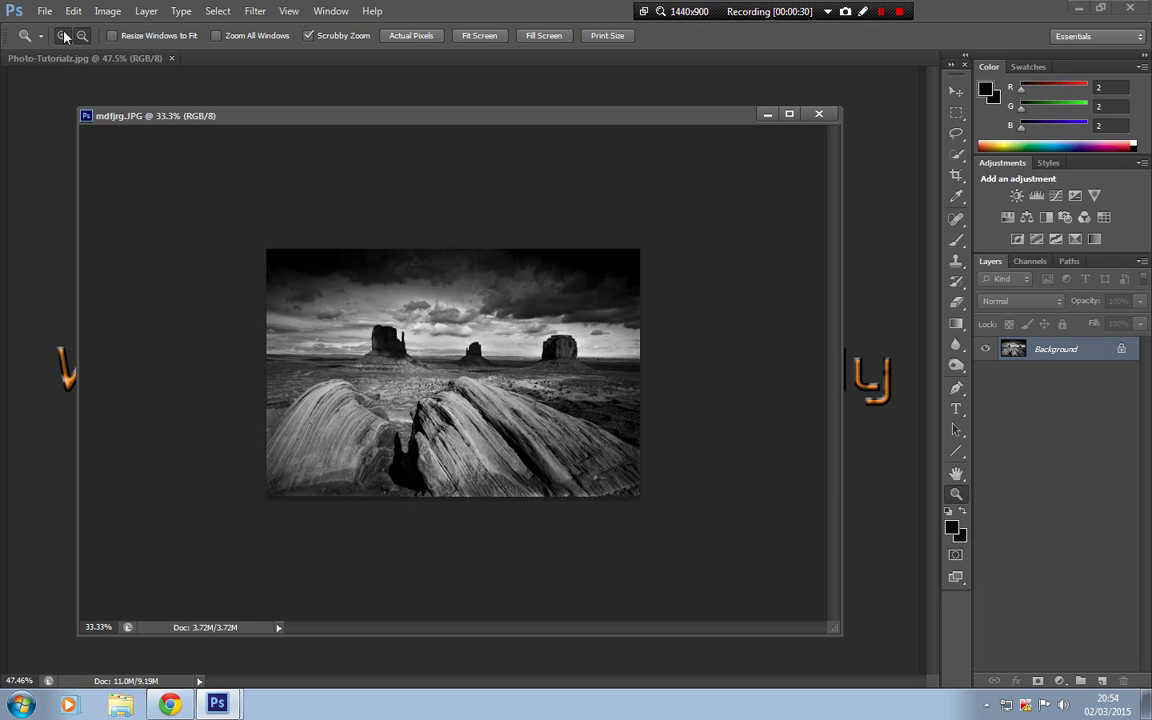
{"action": "left_click", "coordinate": [277, 297]}
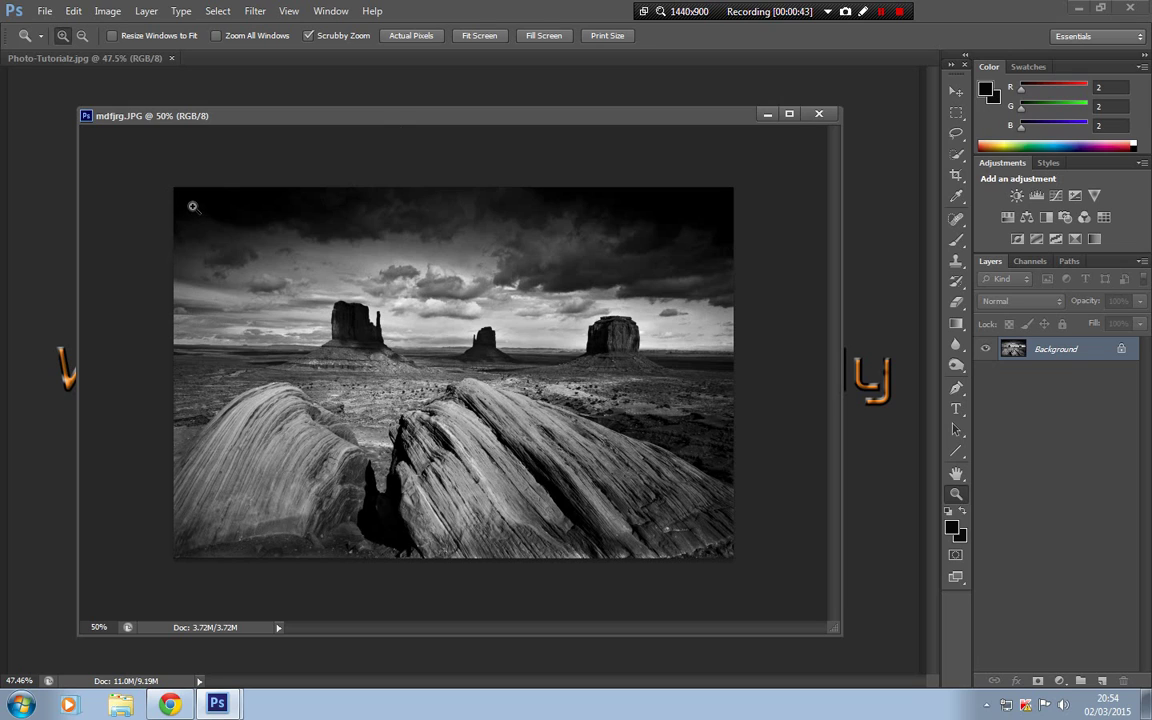
- Add 0.5 mm of relative width to the canvas, with Canvas Size units set to millimetres
{"action": "left_click", "coordinate": [112, 18]}
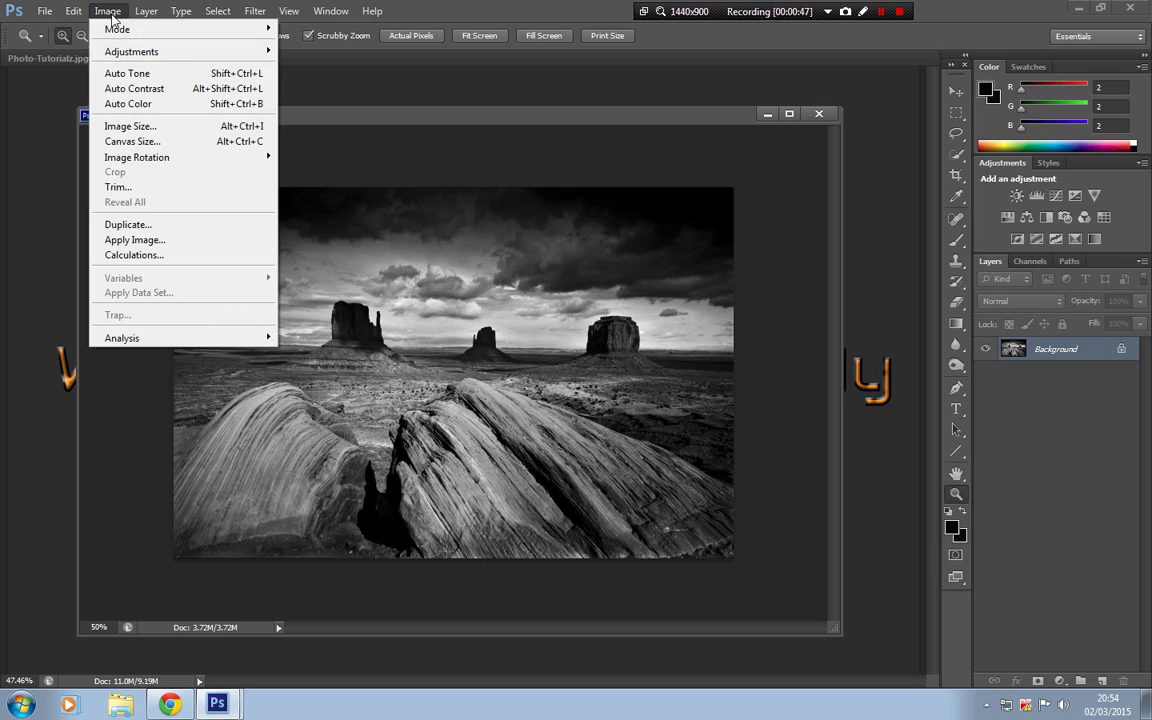
{"action": "left_click", "coordinate": [130, 143]}
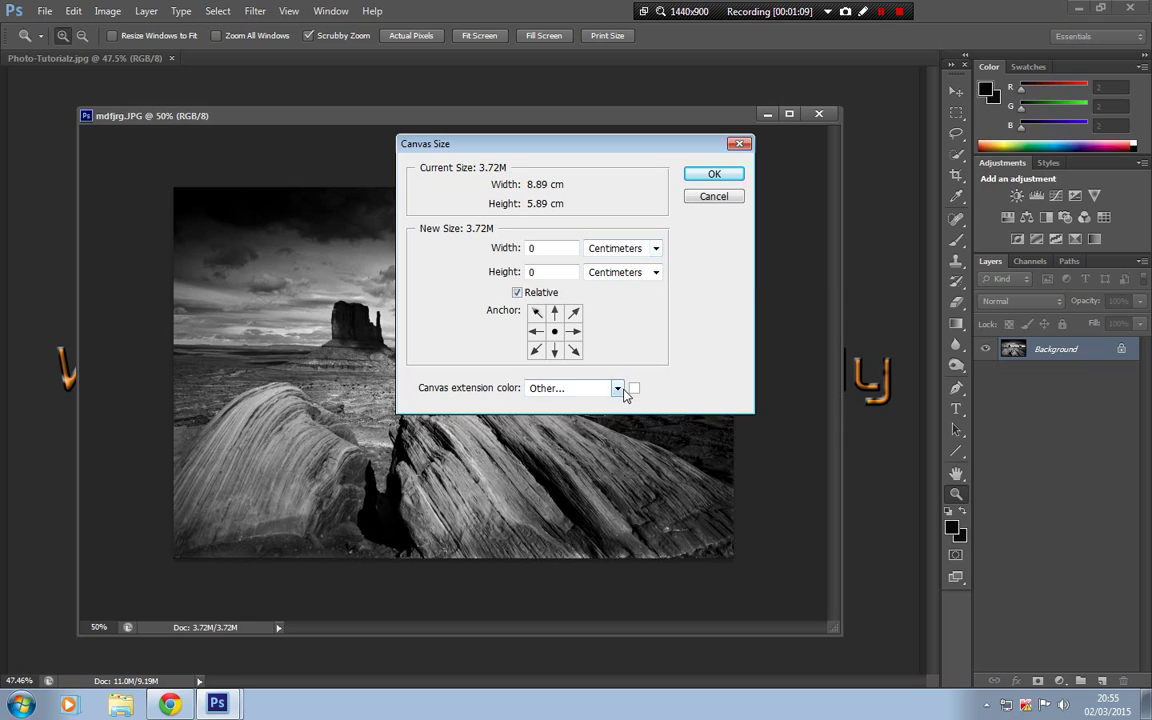
{"action": "left_click", "coordinate": [655, 249]}
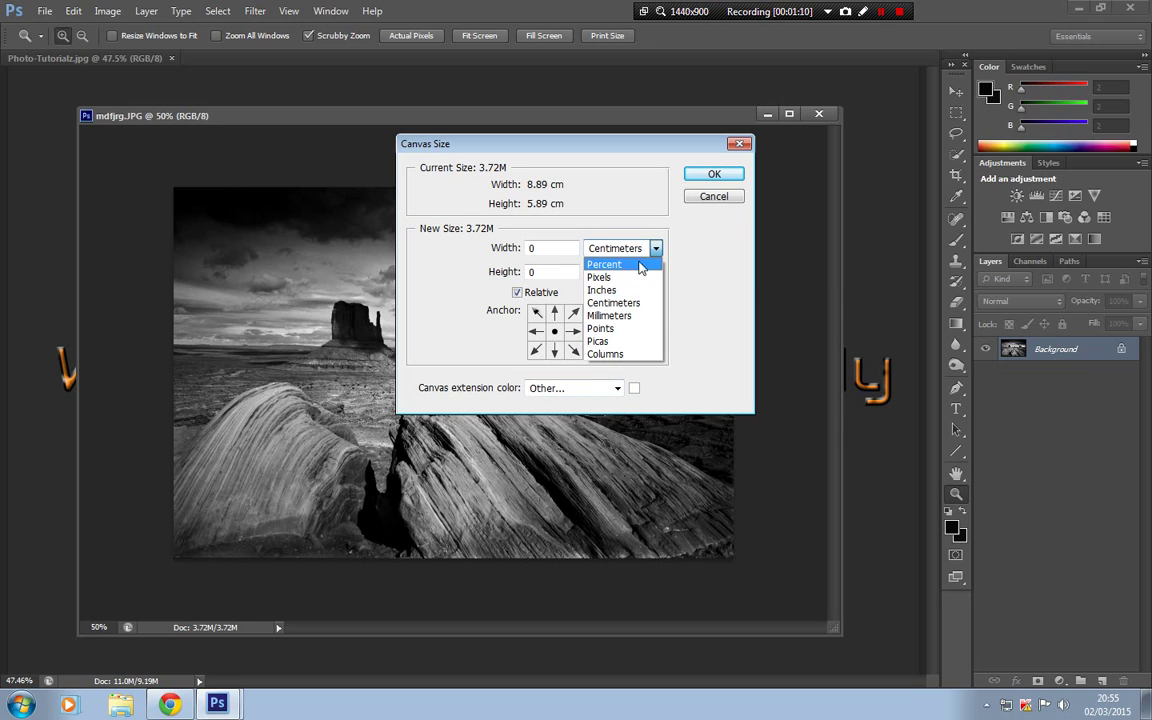
{"action": "left_click", "coordinate": [617, 318]}
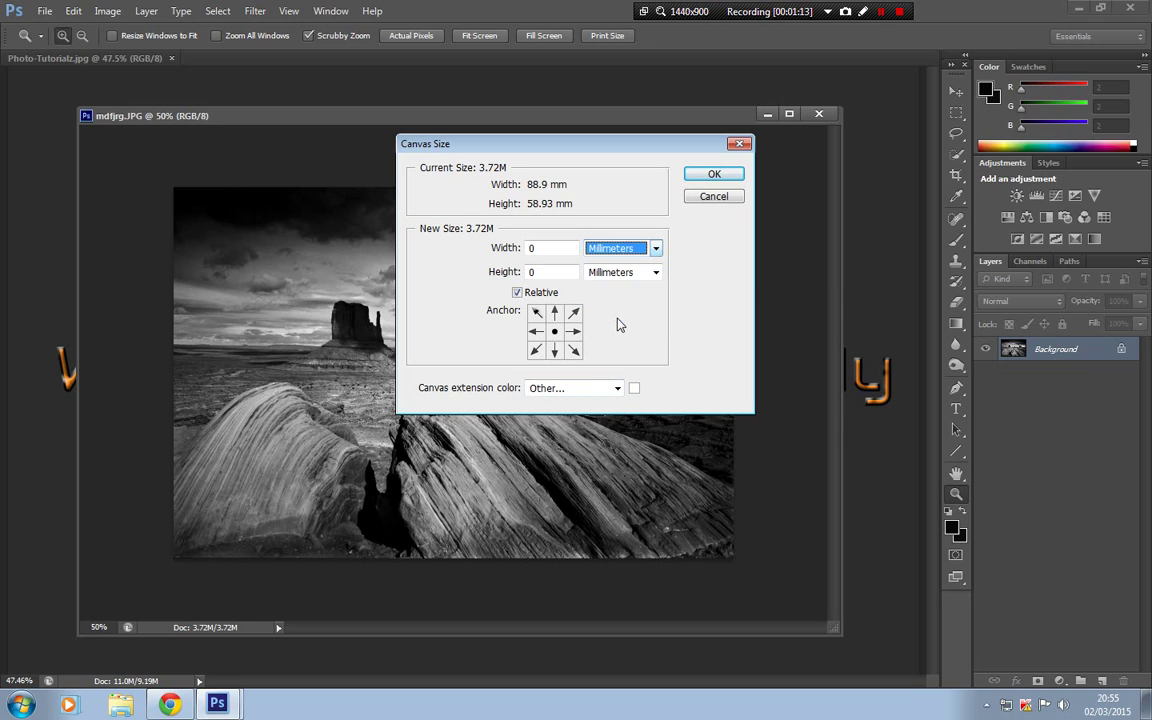
{"action": "left_click", "coordinate": [538, 247]}
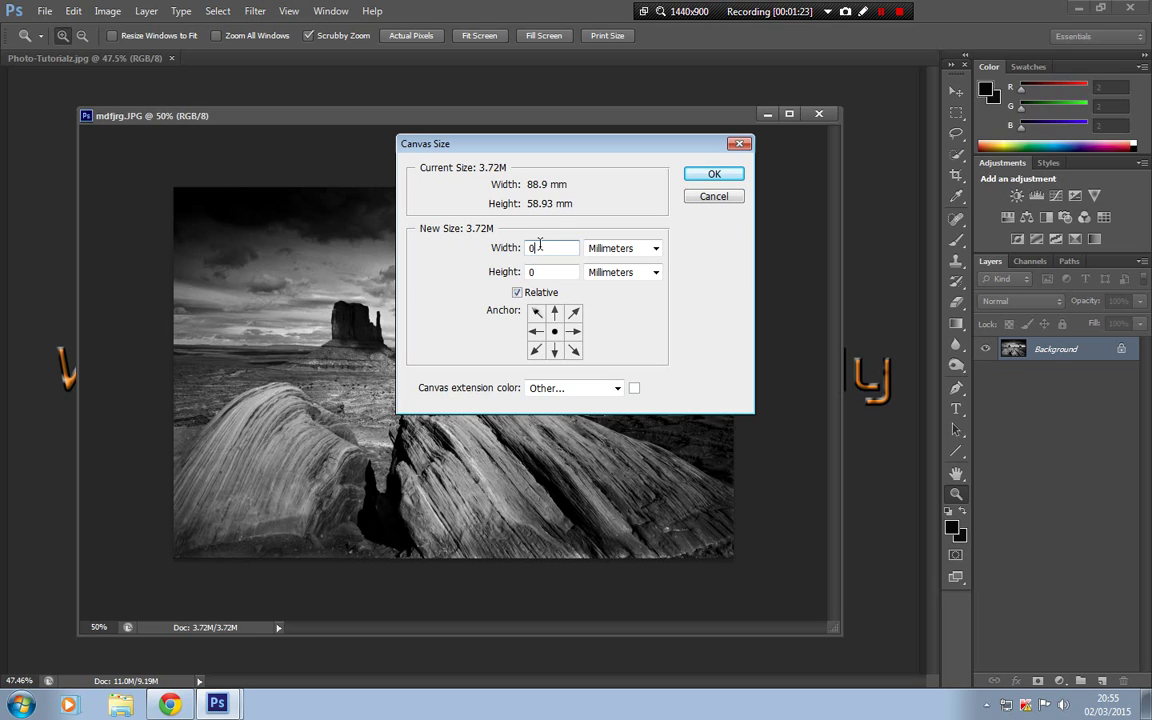
{"action": "type", "text": ".5"}
{"action": "key", "text": "Return"}
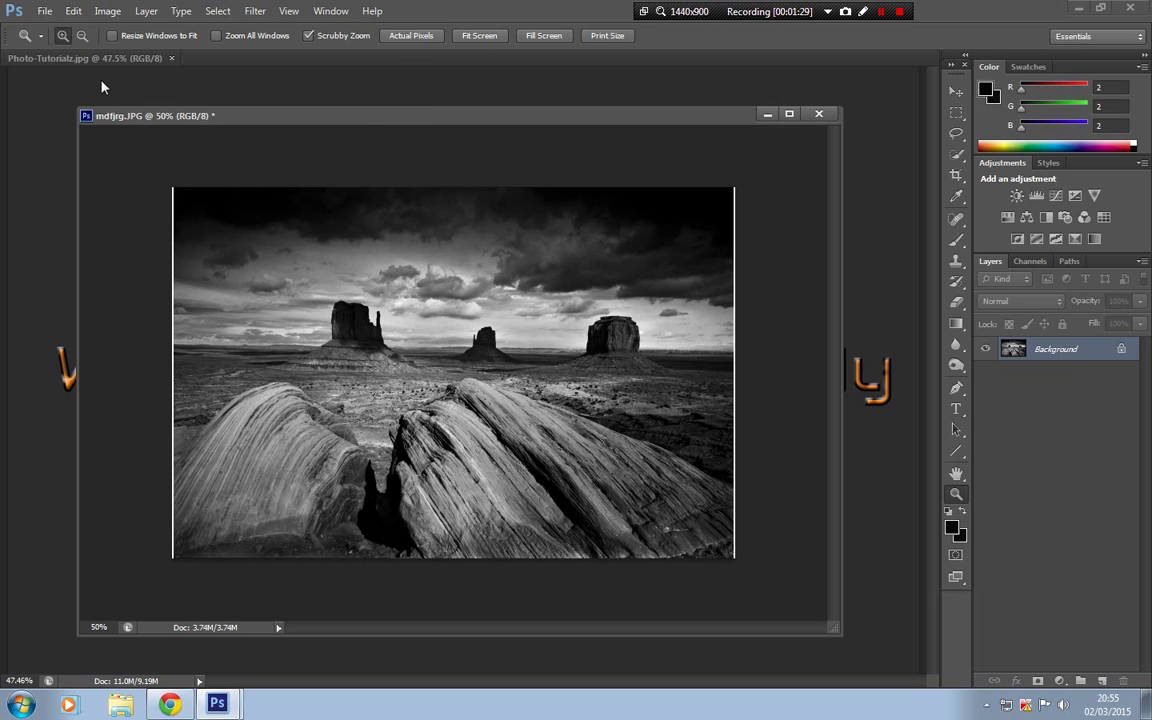
- Step backward to undo the 0.5 mm canvas widening
{"action": "left_click", "coordinate": [103, 14]}
{"action": "mouse_move", "coordinate": [118, 56]}
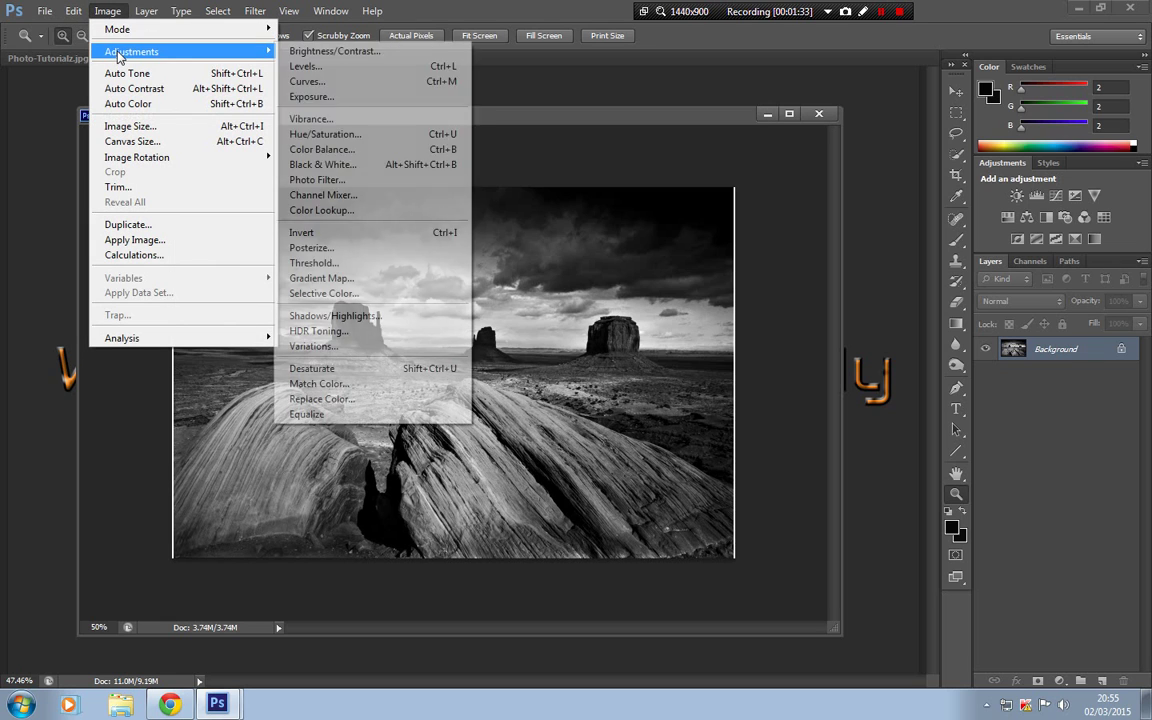
{"action": "mouse_move", "coordinate": [84, 20]}
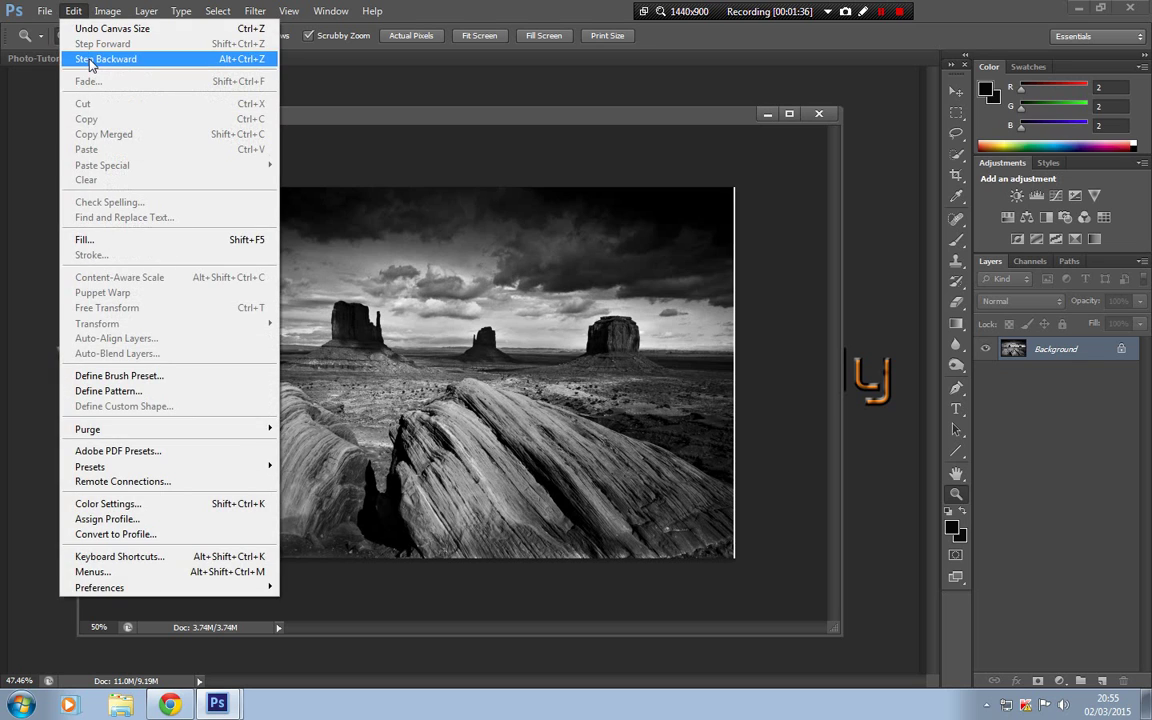
{"action": "left_click", "coordinate": [90, 60]}
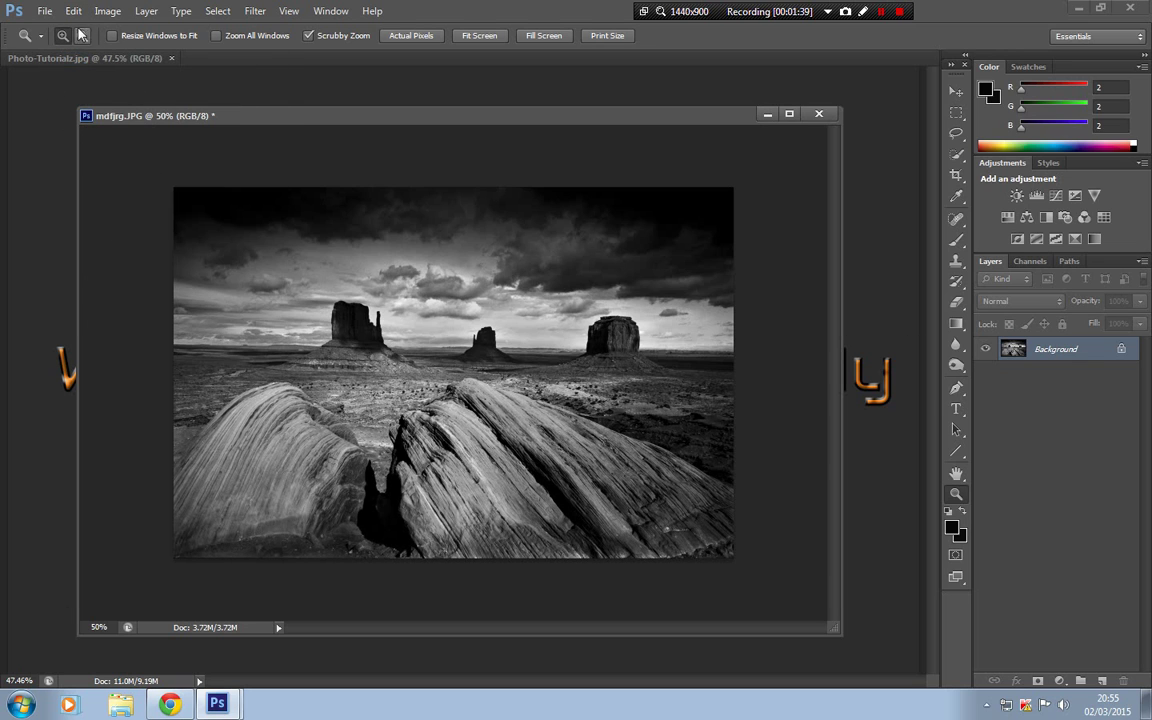
- Extend the canvas by 0.5 mm in both width and height, in millimetres
{"action": "left_click", "coordinate": [107, 11]}
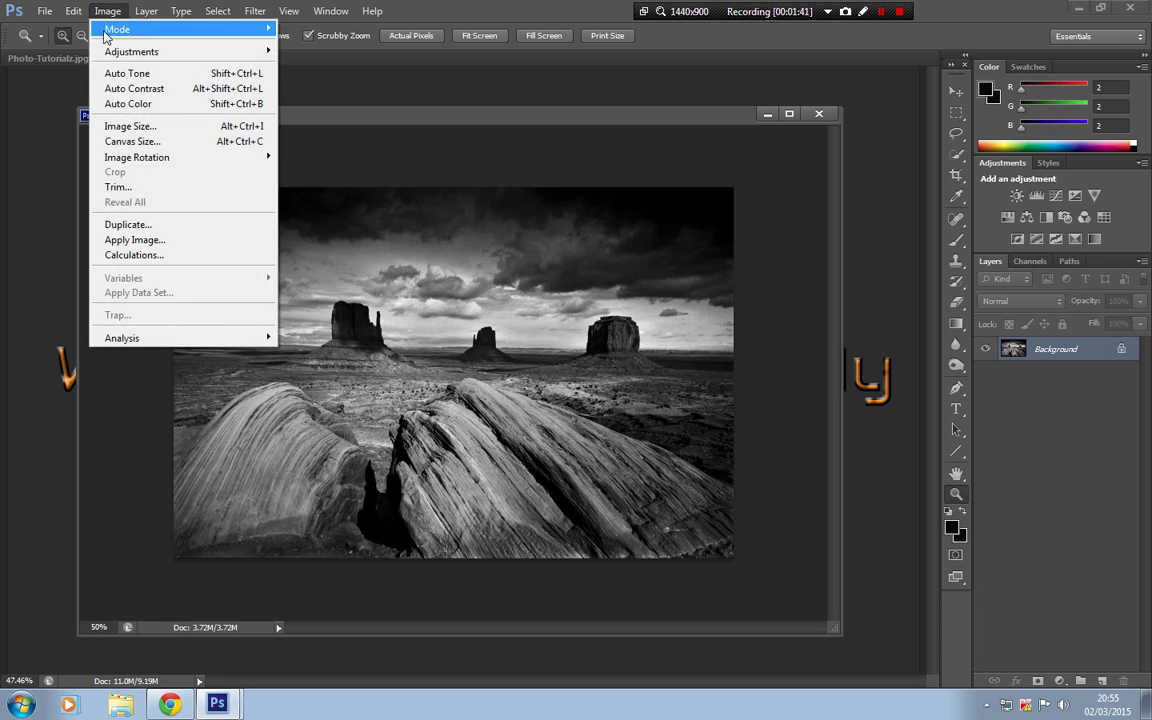
{"action": "left_click", "coordinate": [110, 139]}
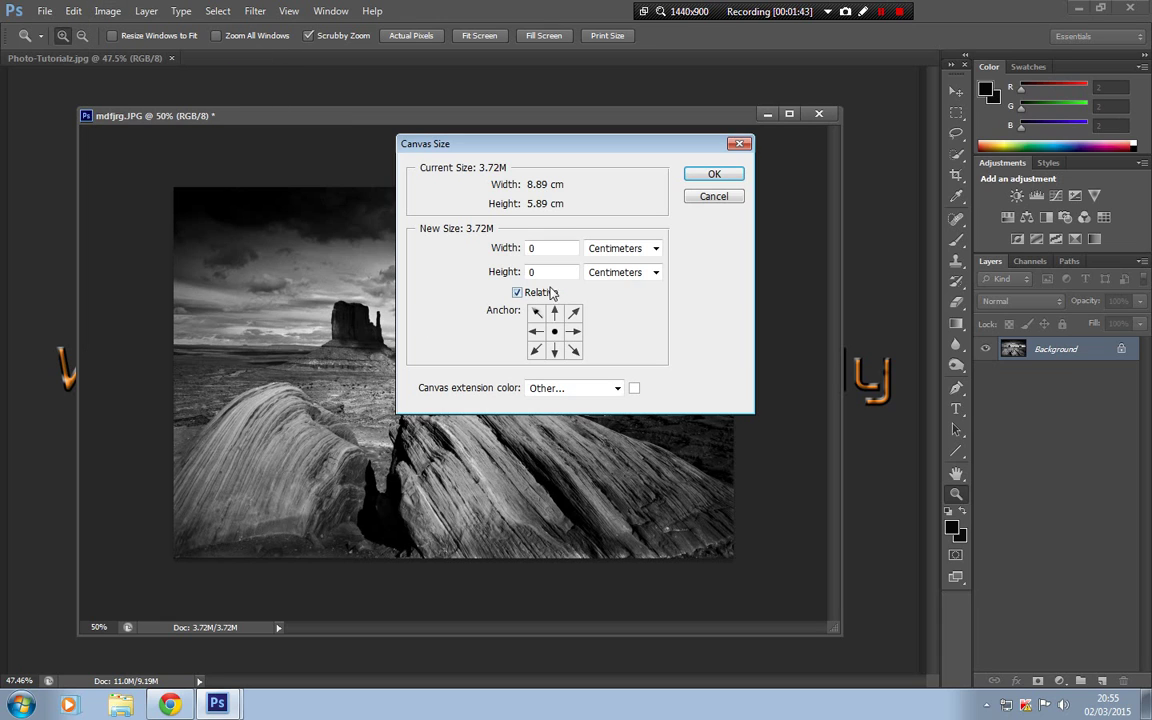
{"action": "left_click", "coordinate": [656, 248]}
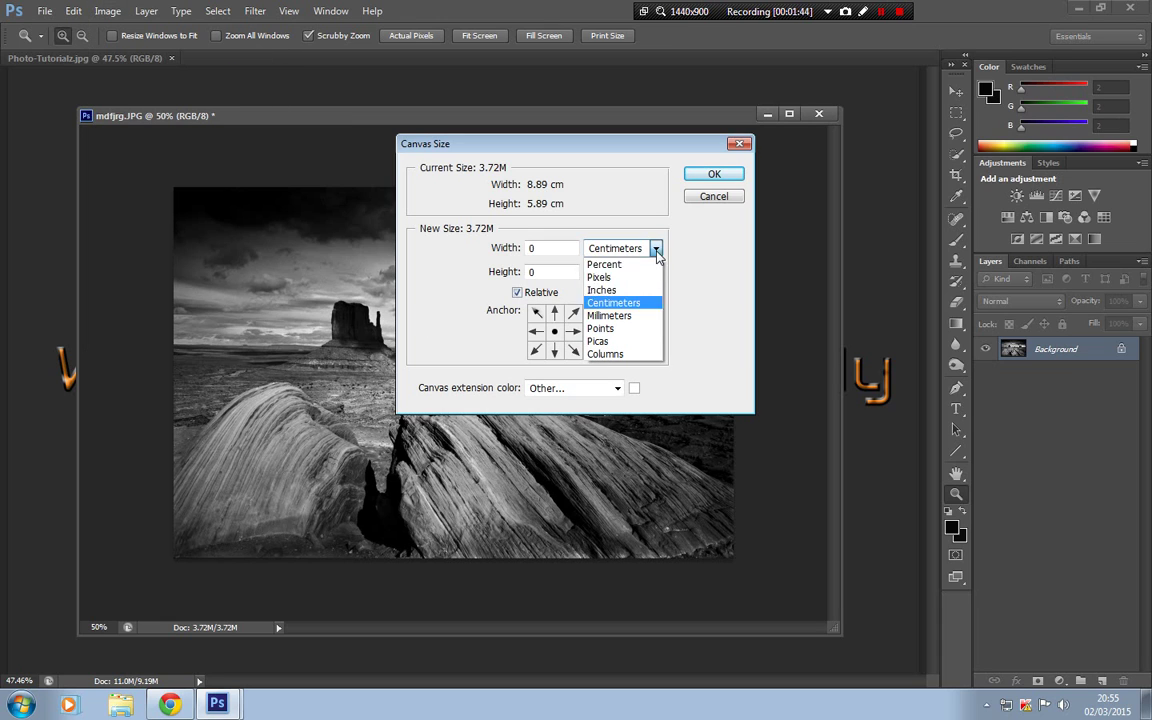
{"action": "left_click", "coordinate": [608, 315]}
{"action": "left_click", "coordinate": [541, 249]}
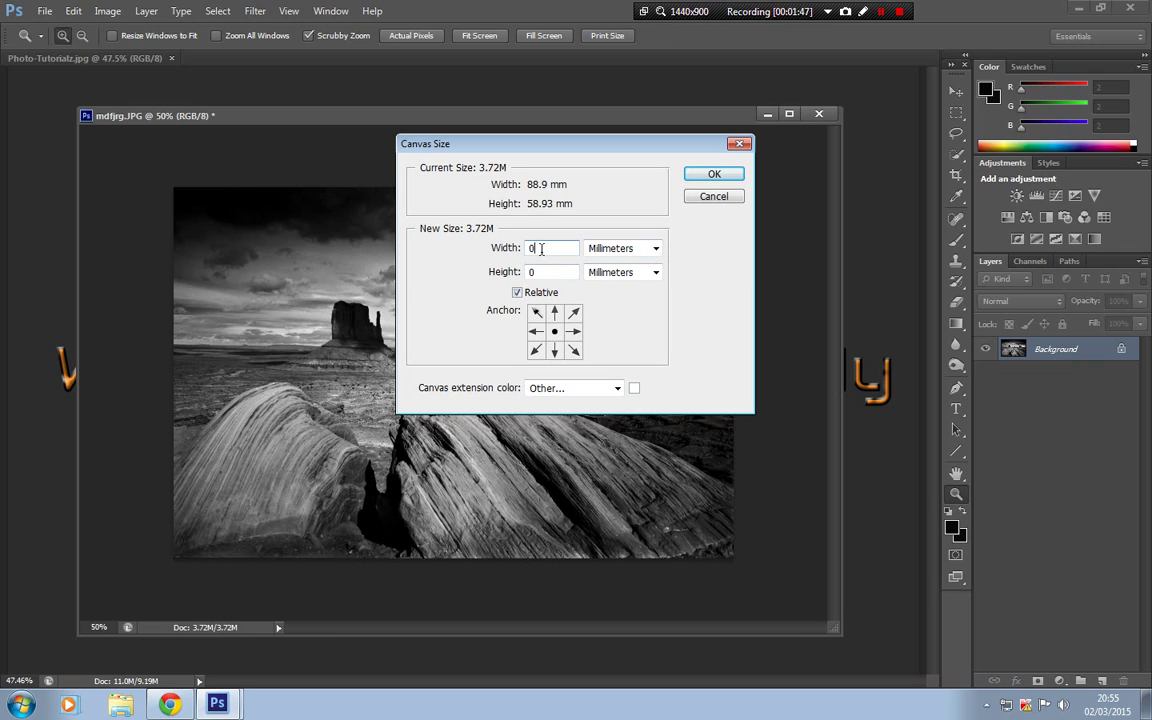
{"action": "type", "text": ".5"}
{"action": "left_click", "coordinate": [541, 266]}
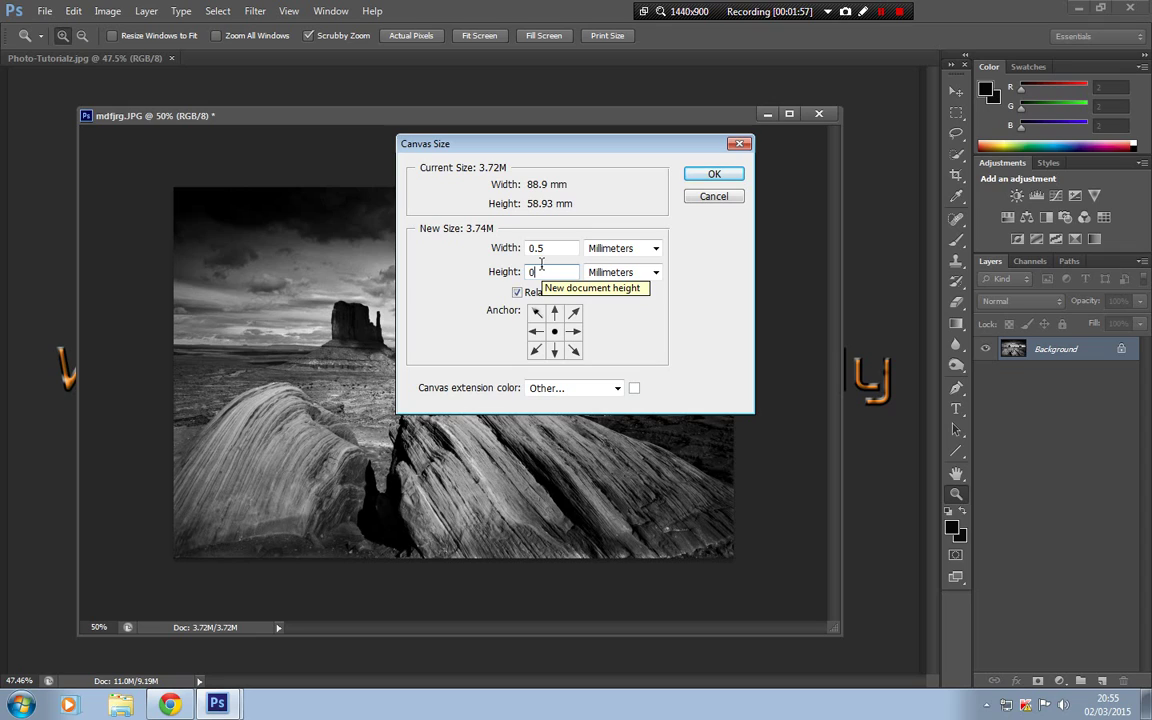
{"action": "type", "text": ".5"}
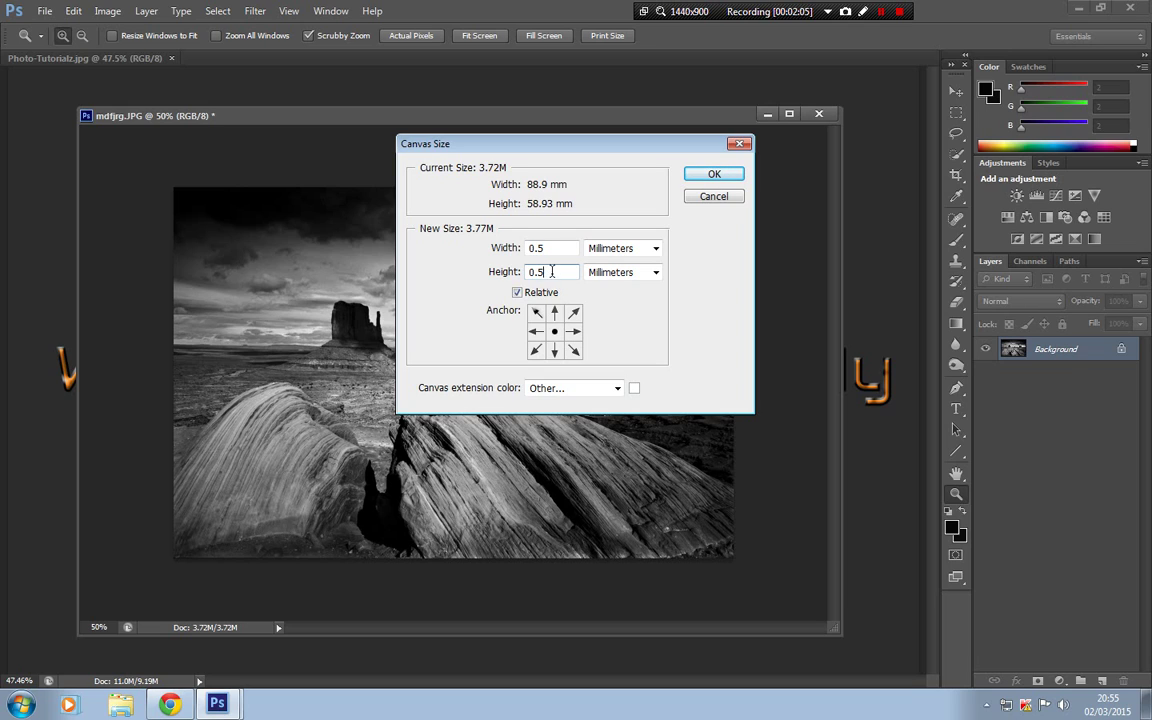
{"action": "left_click", "coordinate": [705, 175]}
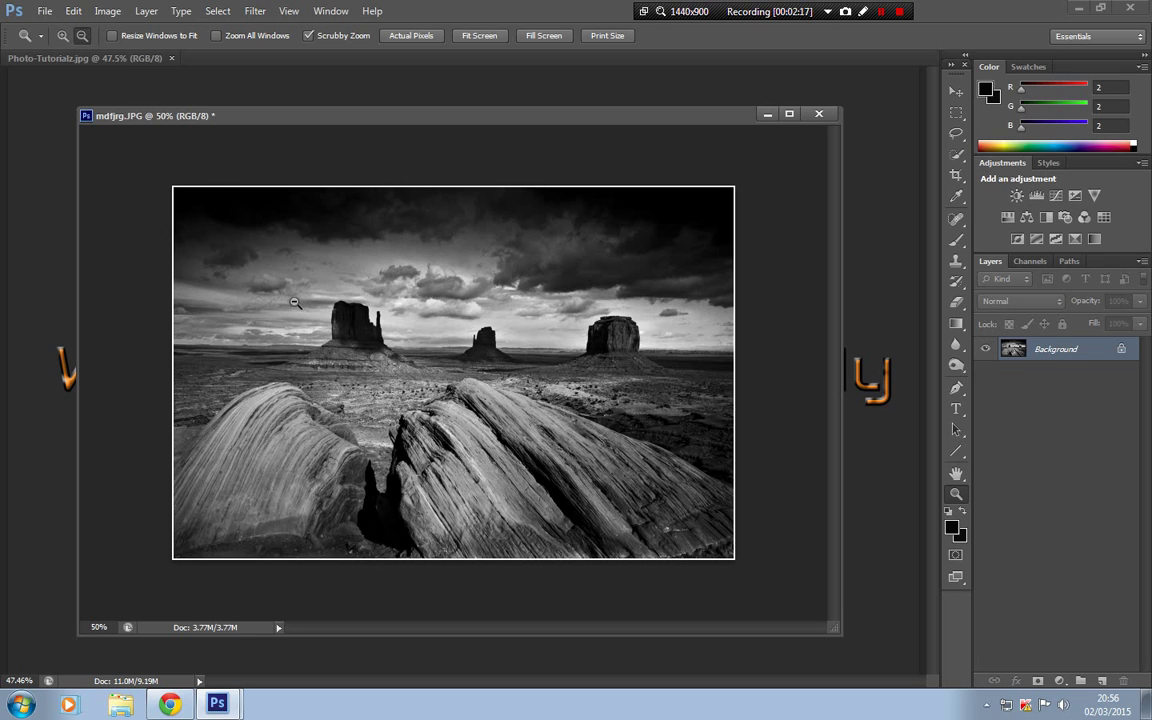
- In Canvas Size, switch units to inches and set the canvas extension colour to black
{"action": "left_click", "coordinate": [385, 321]}
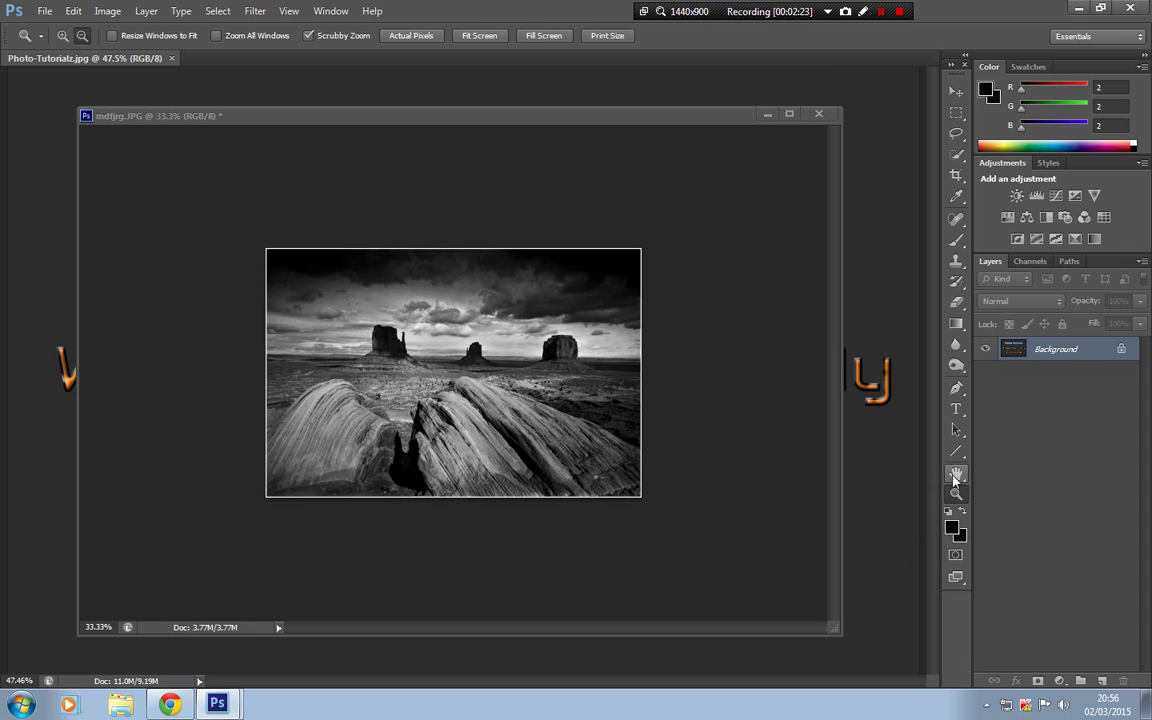
{"action": "left_click", "coordinate": [956, 476]}
{"action": "left_click", "coordinate": [434, 381]}
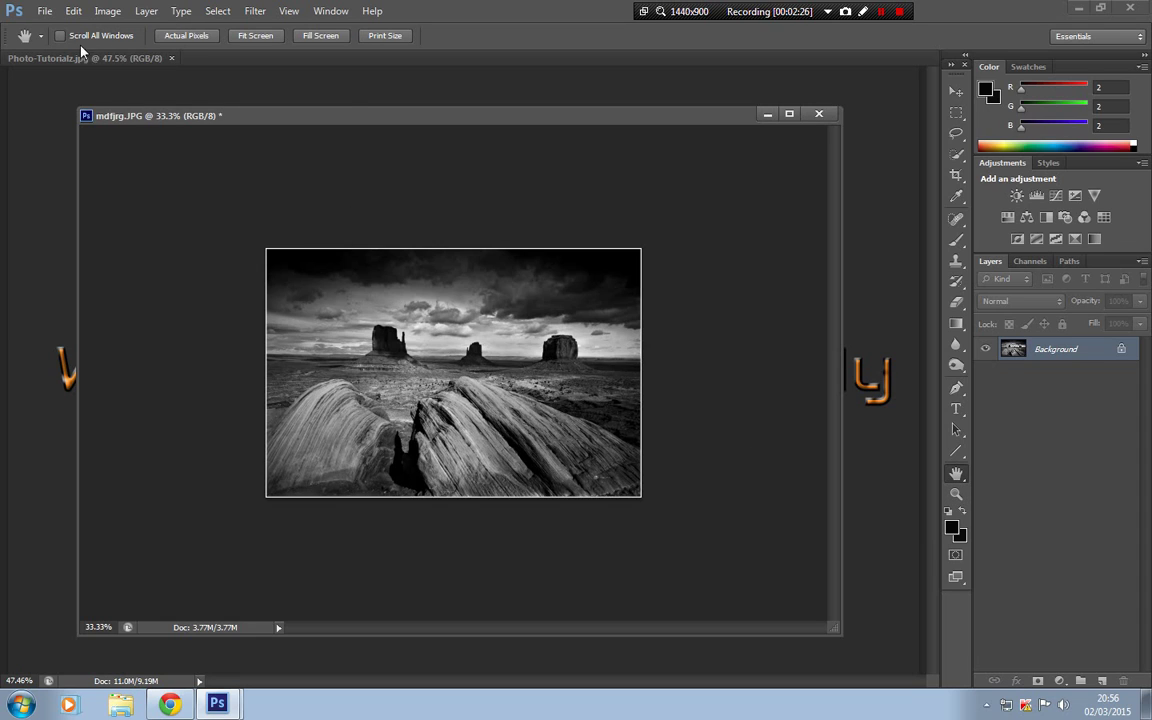
{"action": "left_click", "coordinate": [956, 500]}
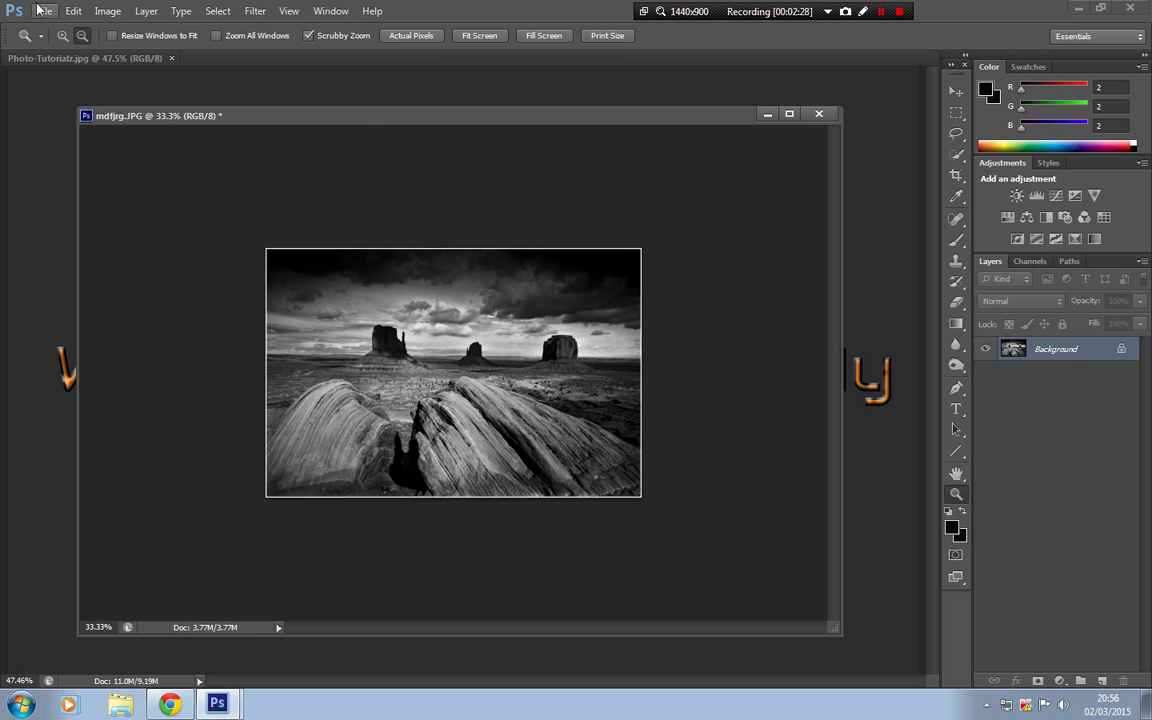
{"action": "left_click", "coordinate": [218, 243], "text": "alt"}
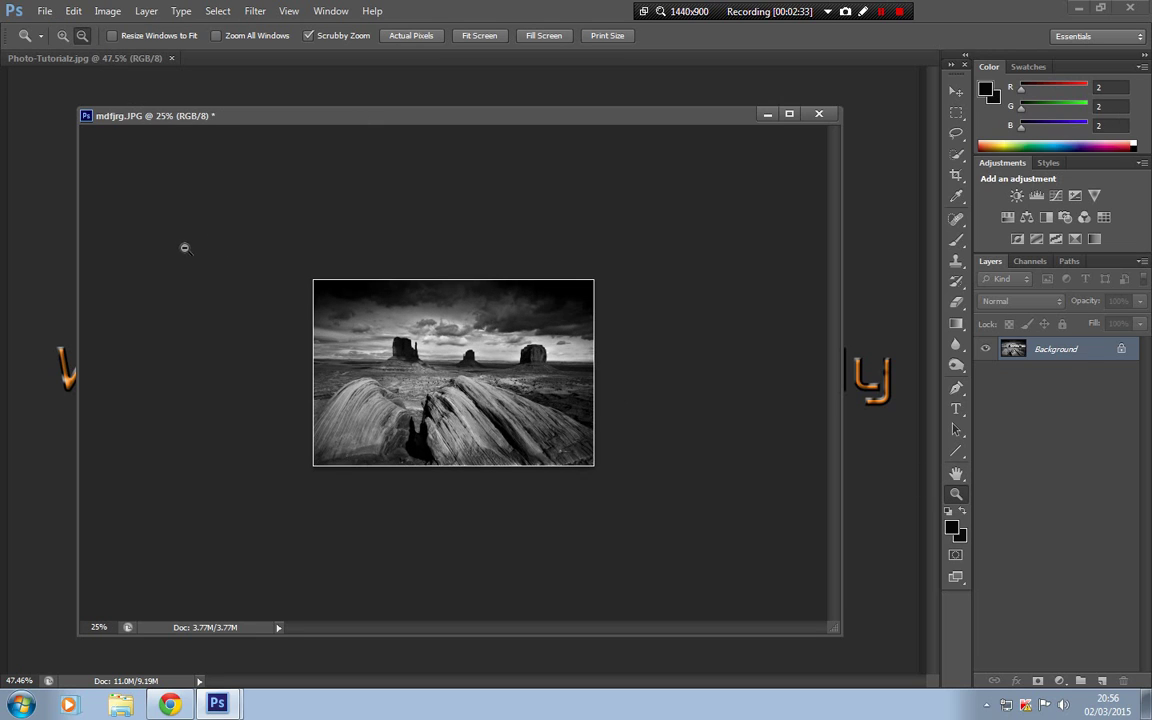
{"action": "left_click", "coordinate": [104, 14]}
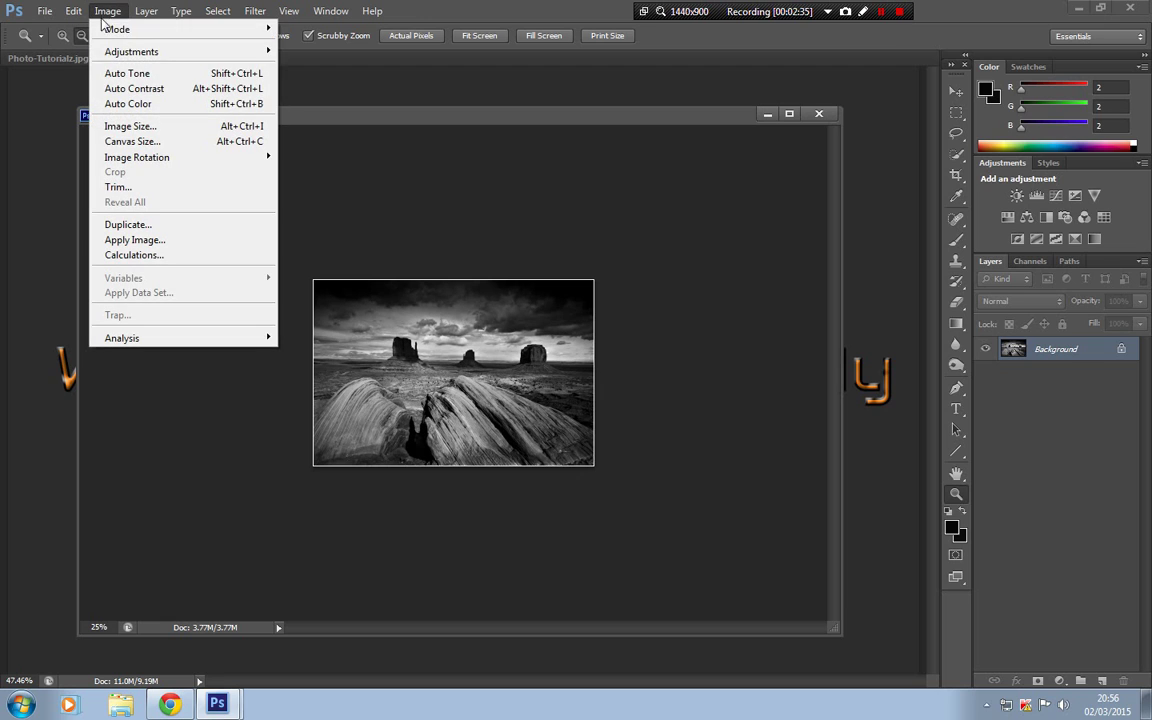
{"action": "left_click", "coordinate": [123, 143]}
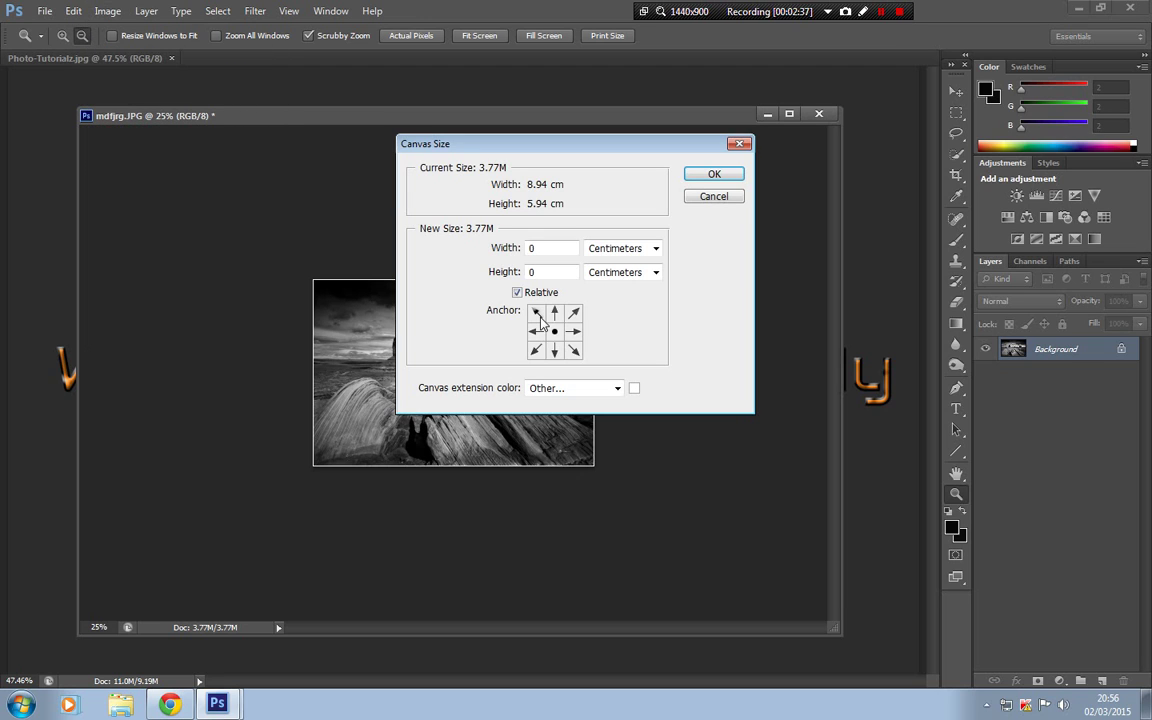
{"action": "left_click", "coordinate": [657, 250]}
{"action": "left_click", "coordinate": [622, 293]}
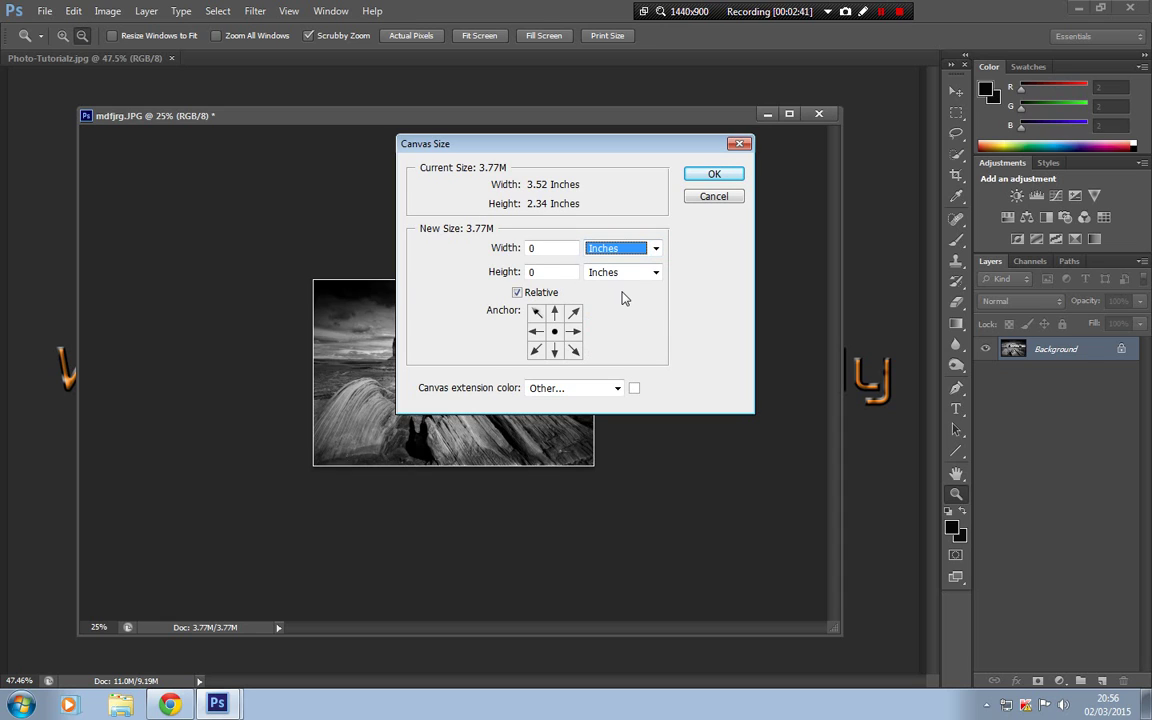
{"action": "left_click", "coordinate": [634, 388]}
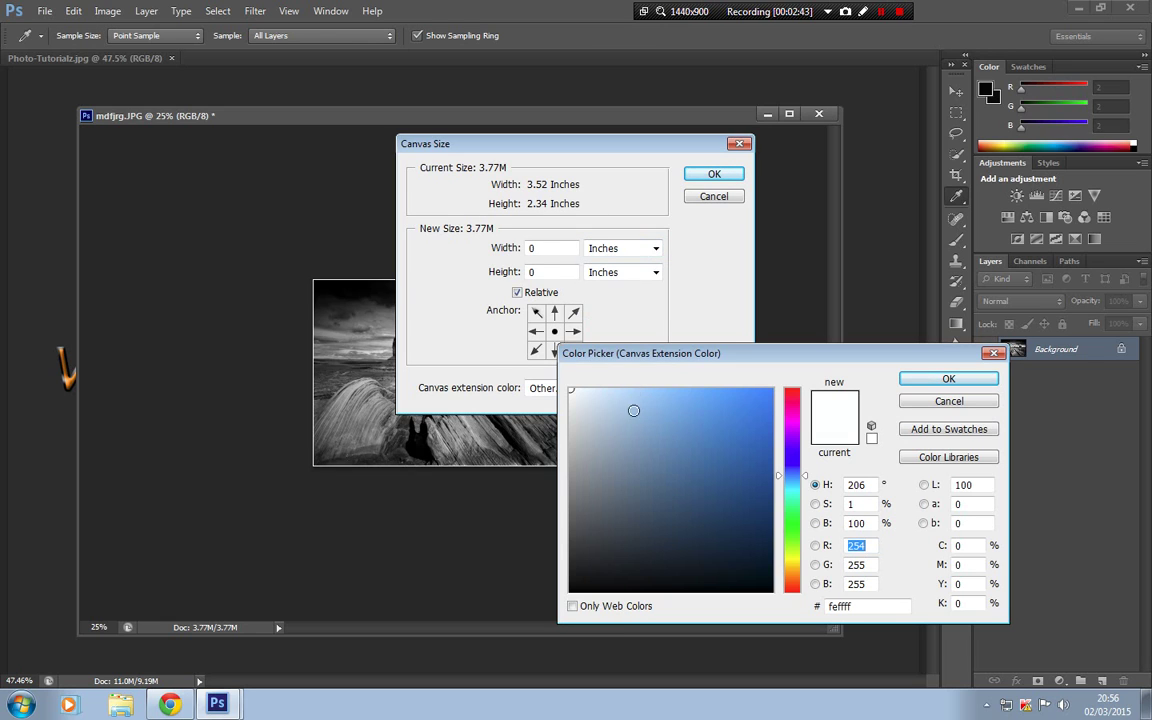
{"action": "left_click", "coordinate": [571, 591]}
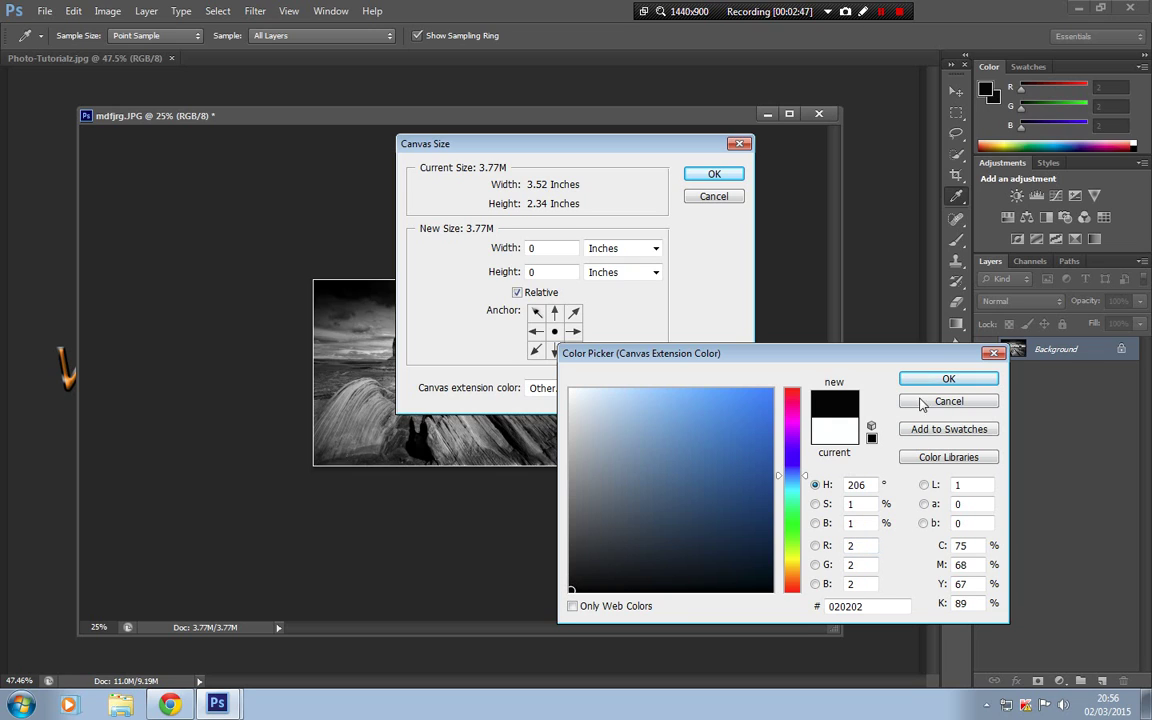
{"action": "left_click", "coordinate": [946, 379]}
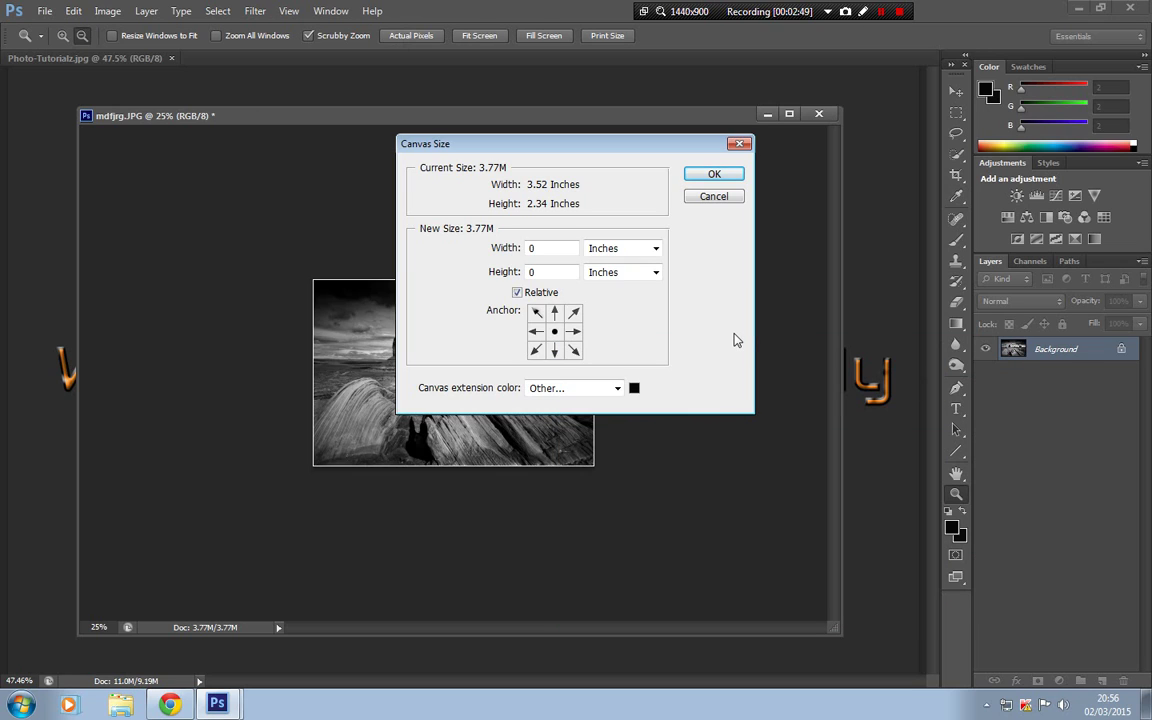
- Add 3 inches relative to both width and height, creating the wide black border
{"action": "left_click", "coordinate": [553, 248]}
{"action": "key", "text": "BackSpace"}
{"action": "type", "text": "3"}
{"action": "left_click", "coordinate": [533, 272]}
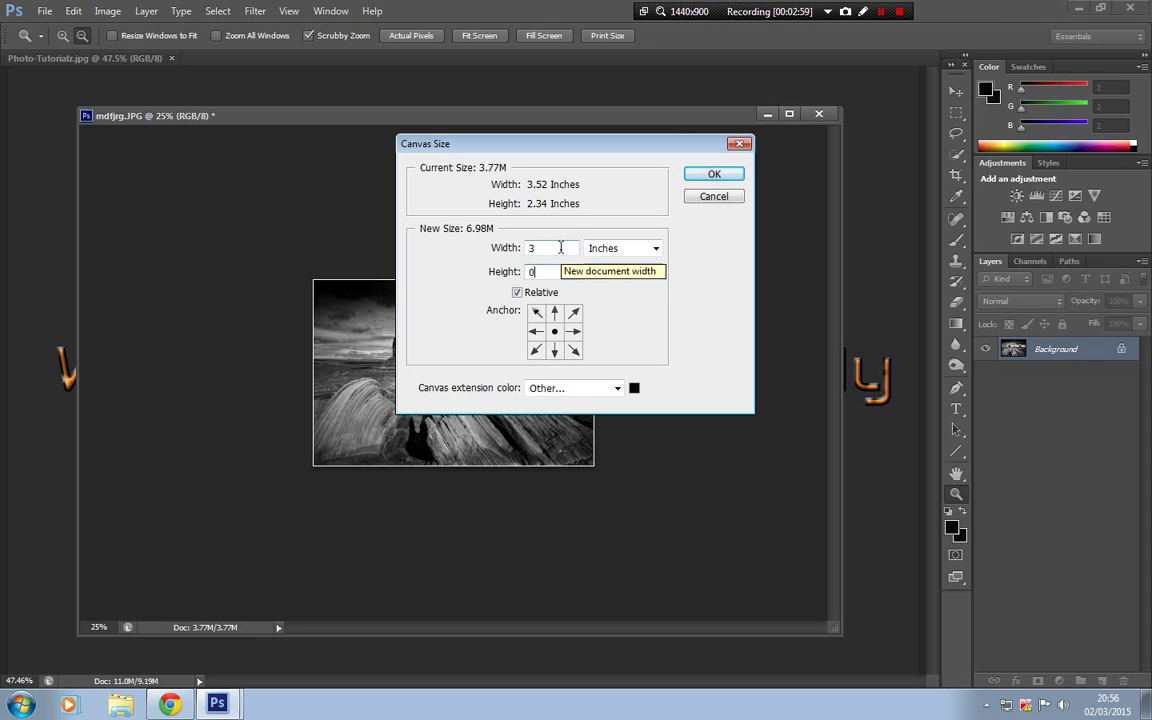
{"action": "key", "text": "BackSpace"}
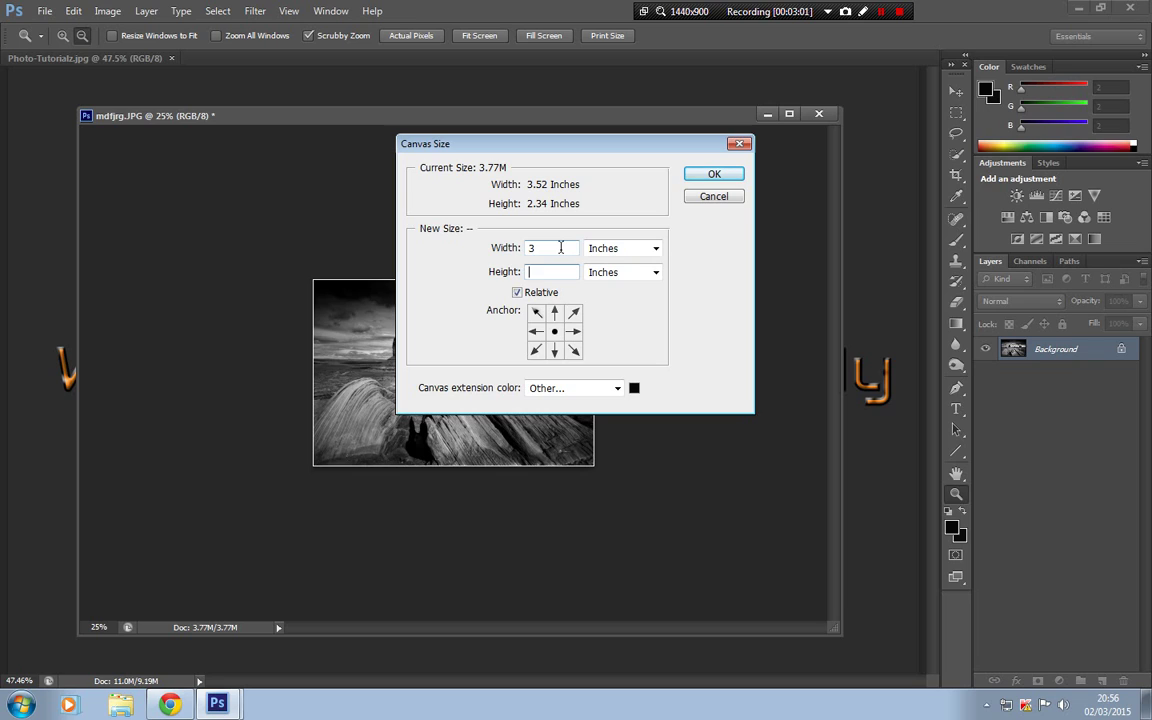
{"action": "type", "text": "3"}
{"action": "left_click", "coordinate": [712, 176]}
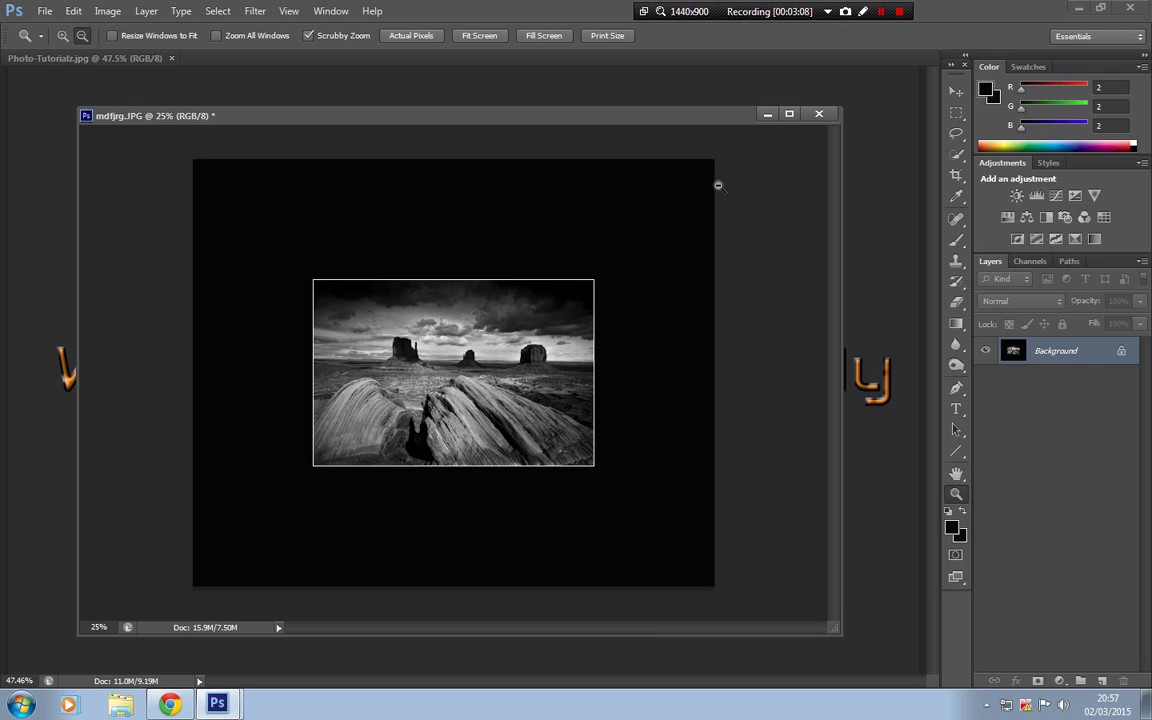
{"action": "left_click", "coordinate": [789, 115]}
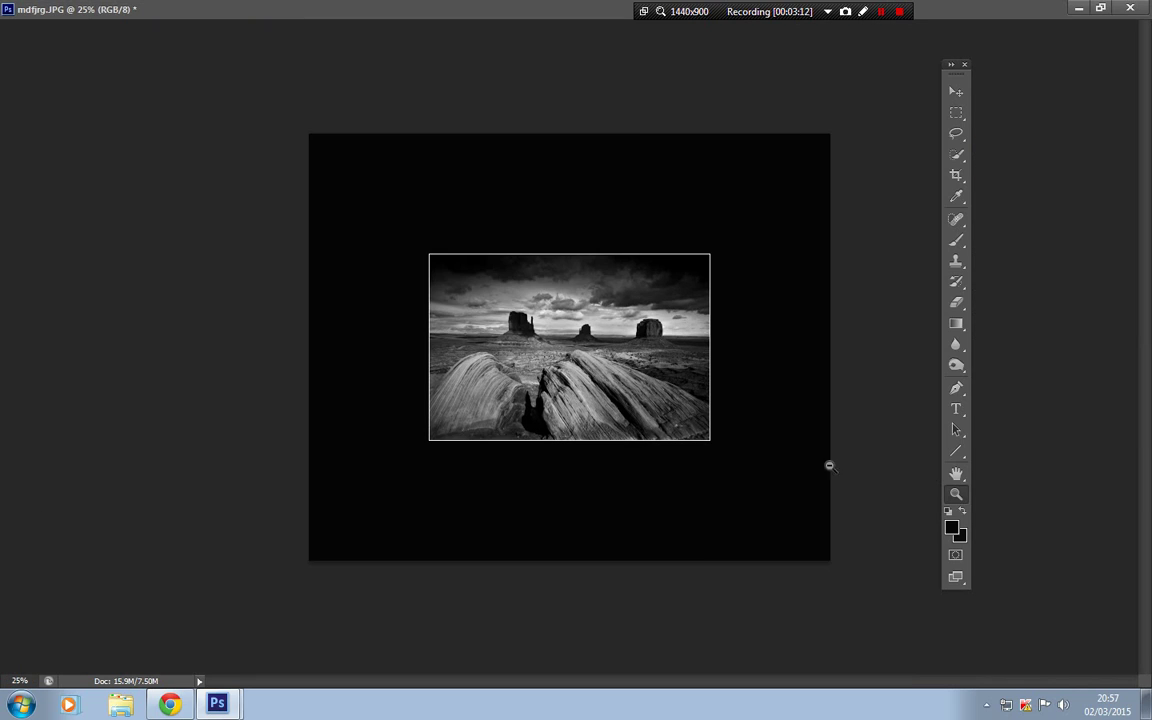
{"action": "left_click", "coordinate": [955, 493]}
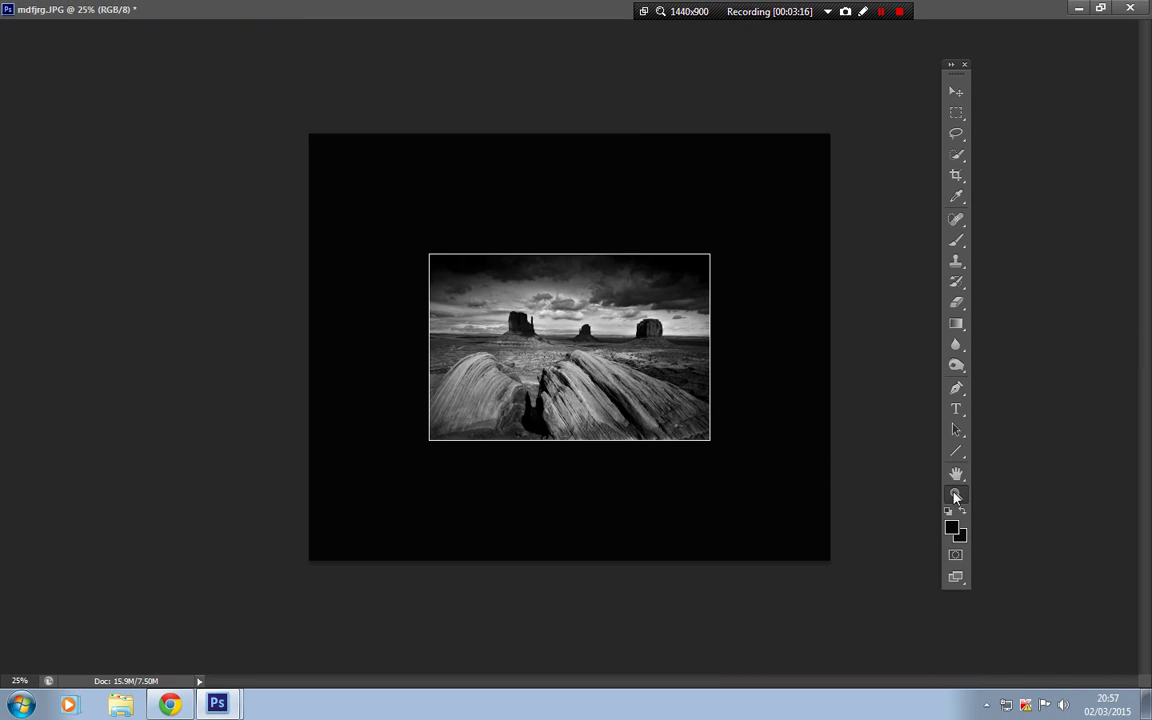
{"action": "left_click", "coordinate": [1100, 9]}
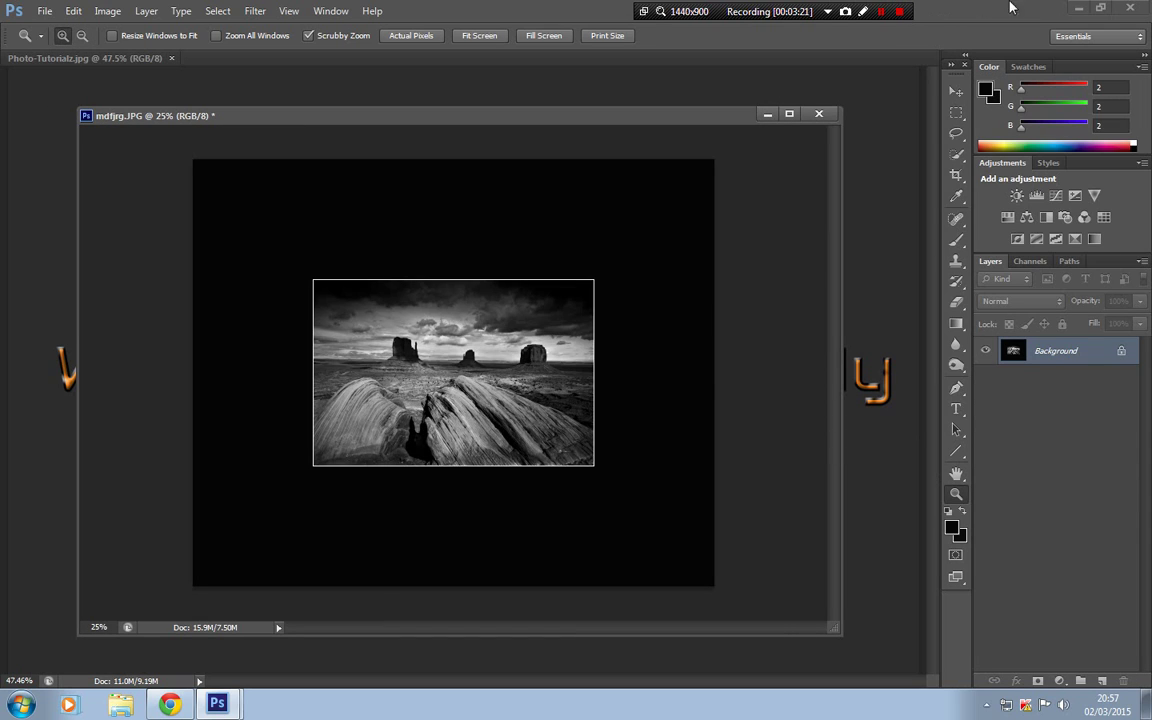
{"action": "left_click", "coordinate": [1097, 11]}
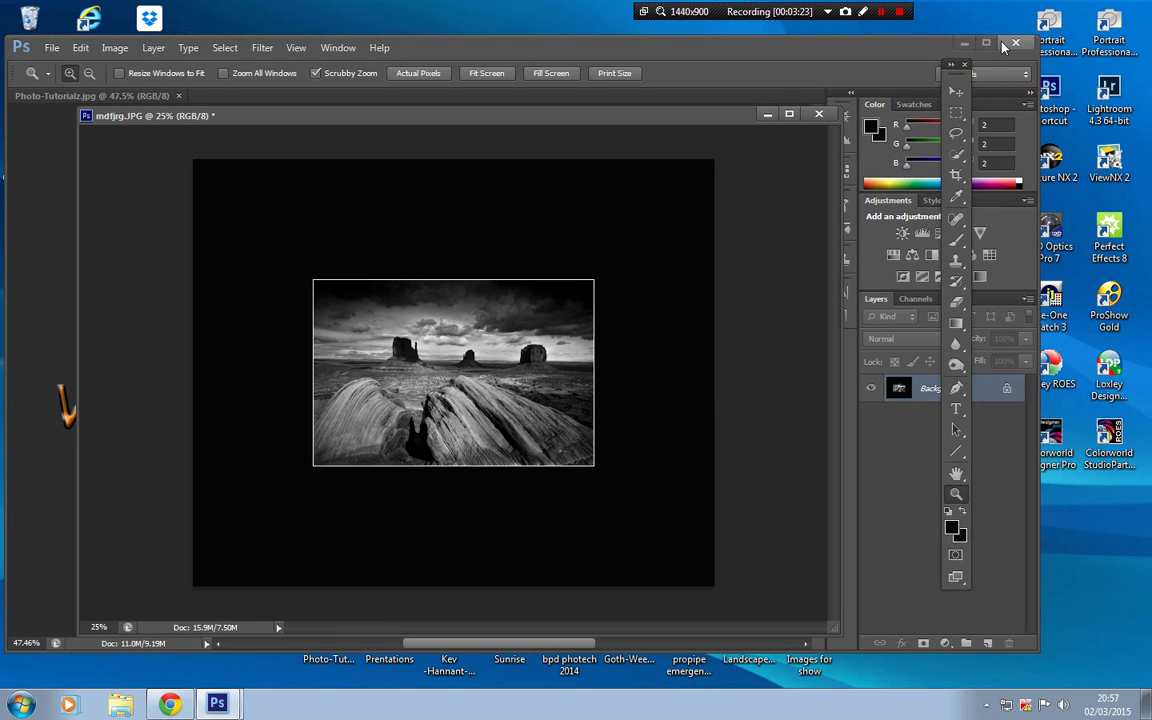
{"action": "left_click", "coordinate": [986, 46]}
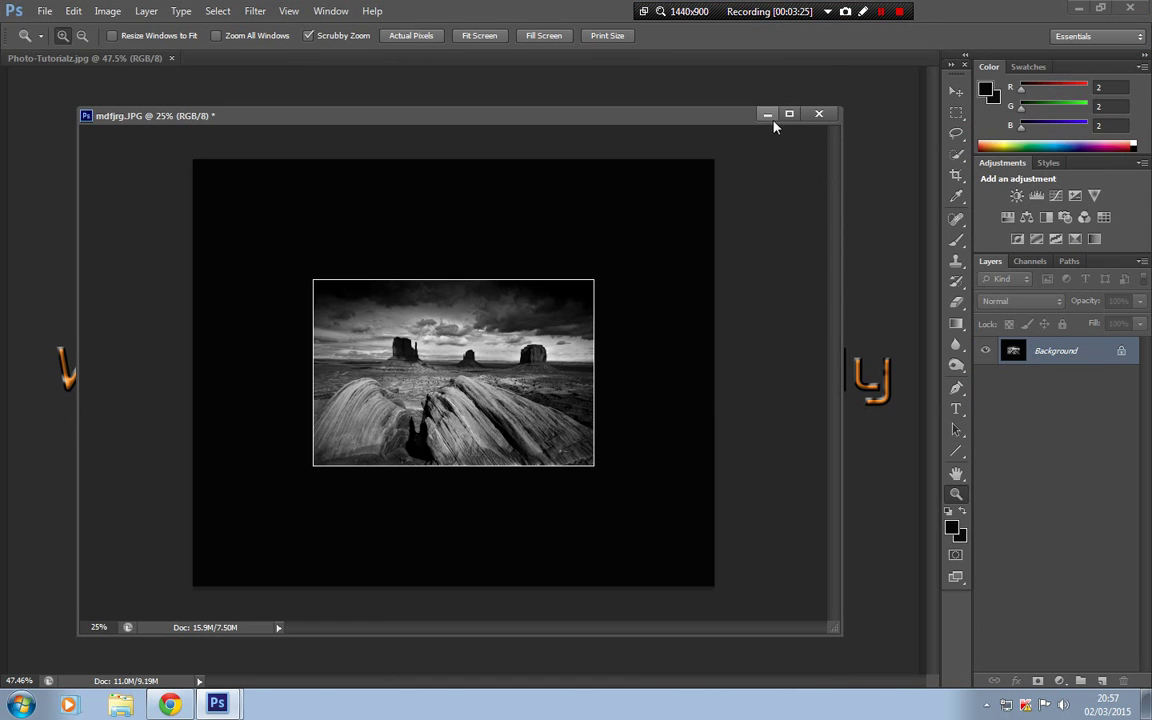
{"action": "left_click", "coordinate": [789, 114]}
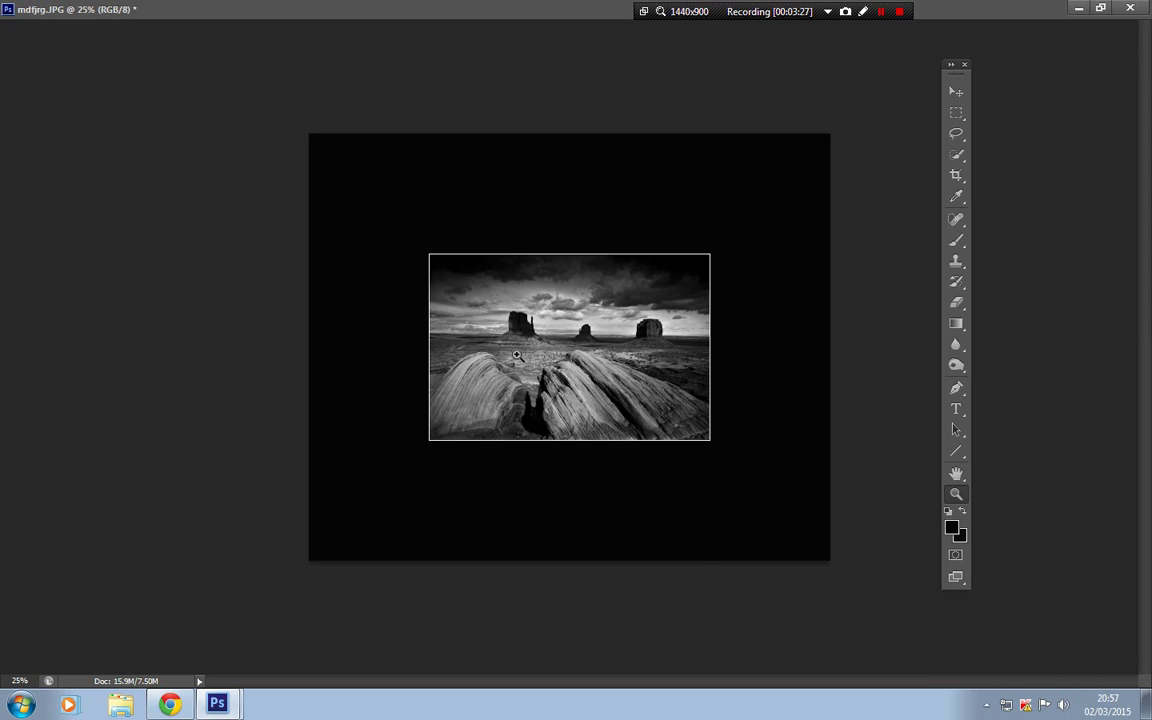
{"action": "left_click", "coordinate": [517, 355]}
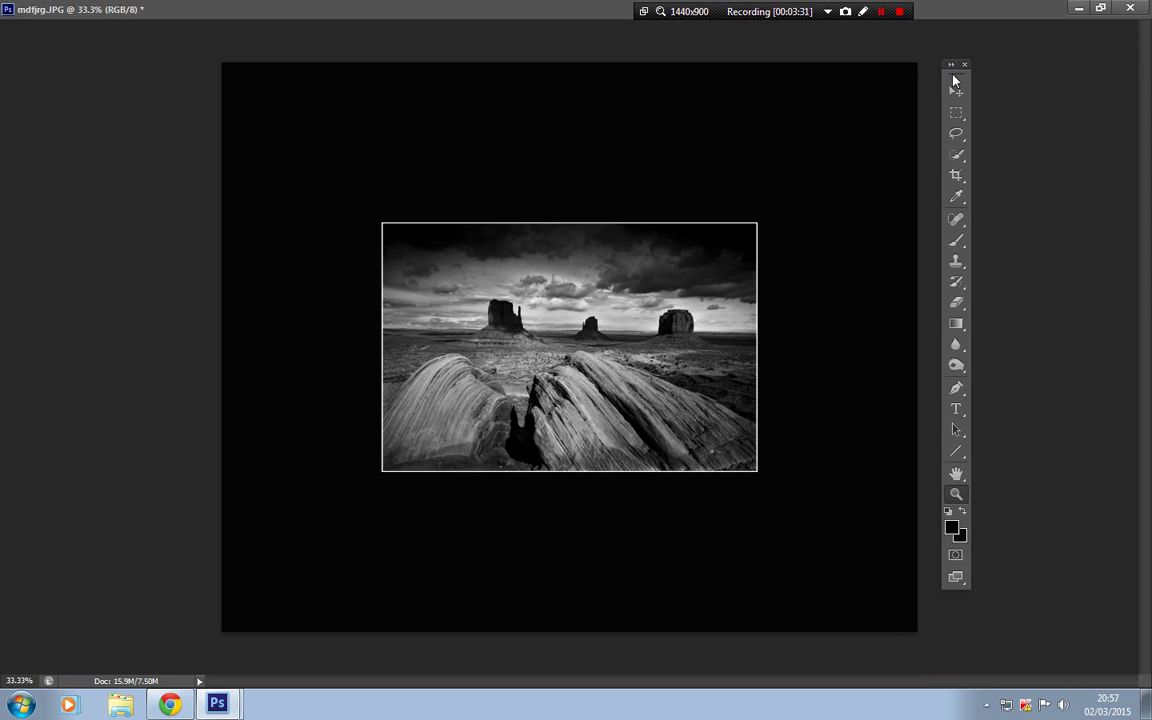
{"action": "left_click_drag", "start_coordinate": [953, 72], "coordinate": [1072, 66]}
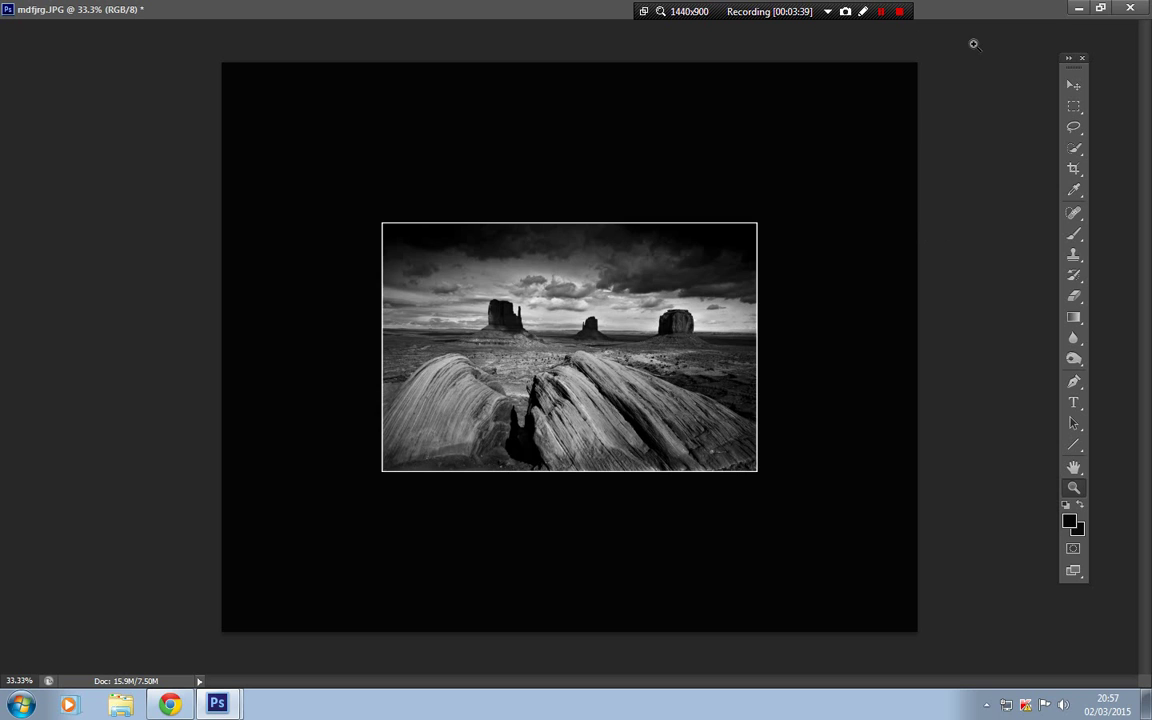
{"action": "key", "text": "f"}
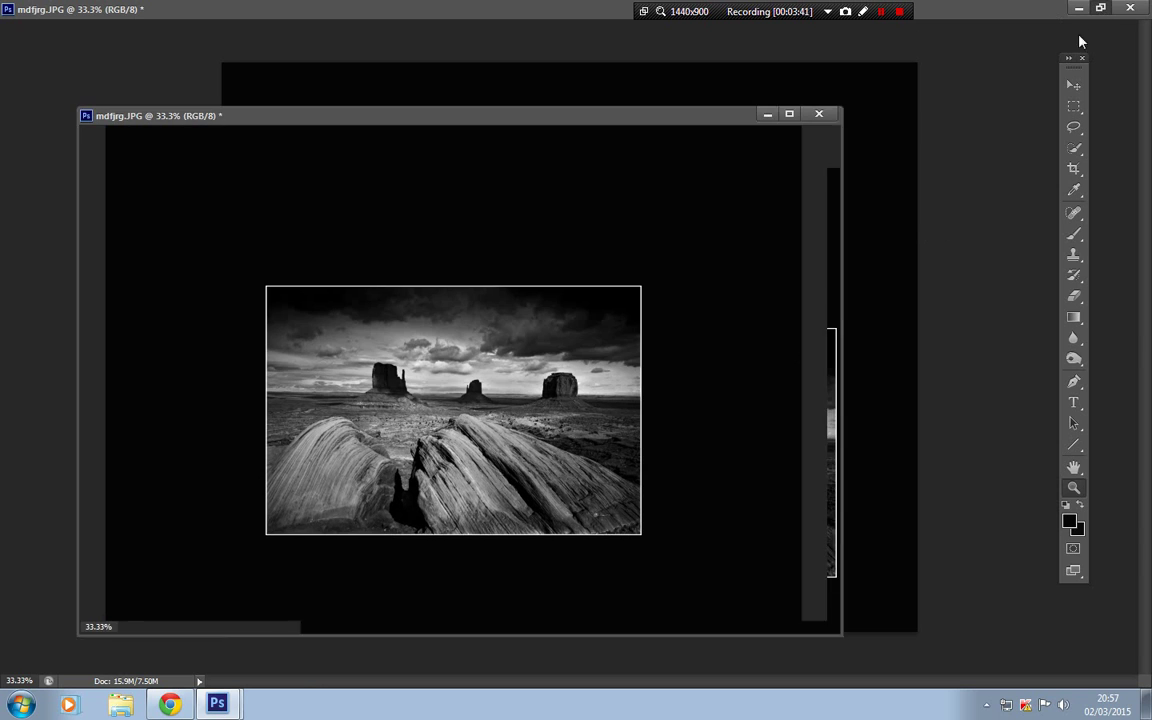
{"action": "left_click_drag", "start_coordinate": [1075, 75], "coordinate": [955, 90]}
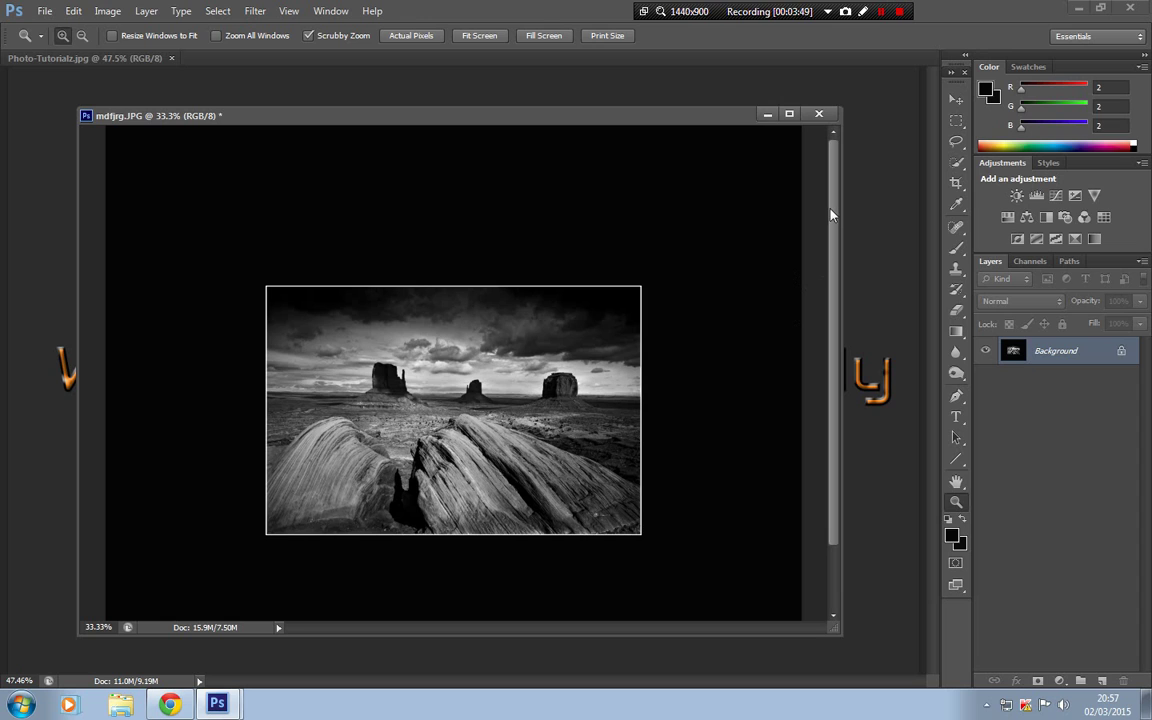
{"action": "left_click_drag", "start_coordinate": [831, 215], "coordinate": [818, 268]}
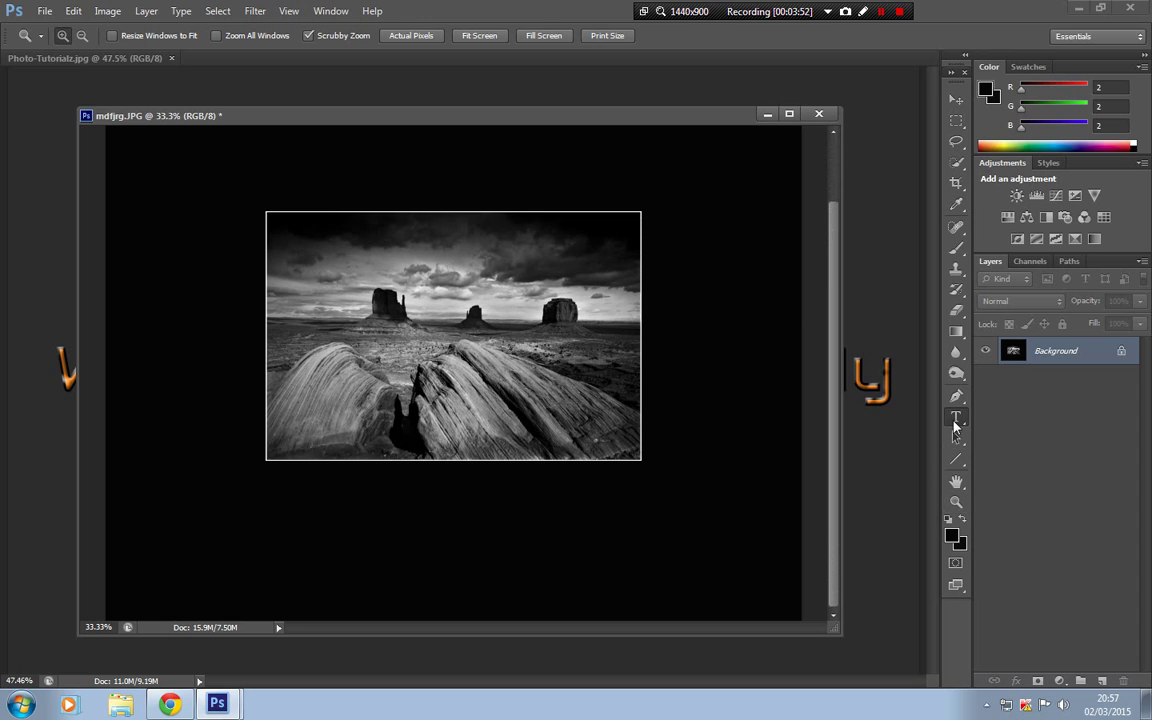
- Add the caption 'Monument Valley' in a text box beneath the photo, centre it and commit
{"action": "left_click", "coordinate": [955, 420]}
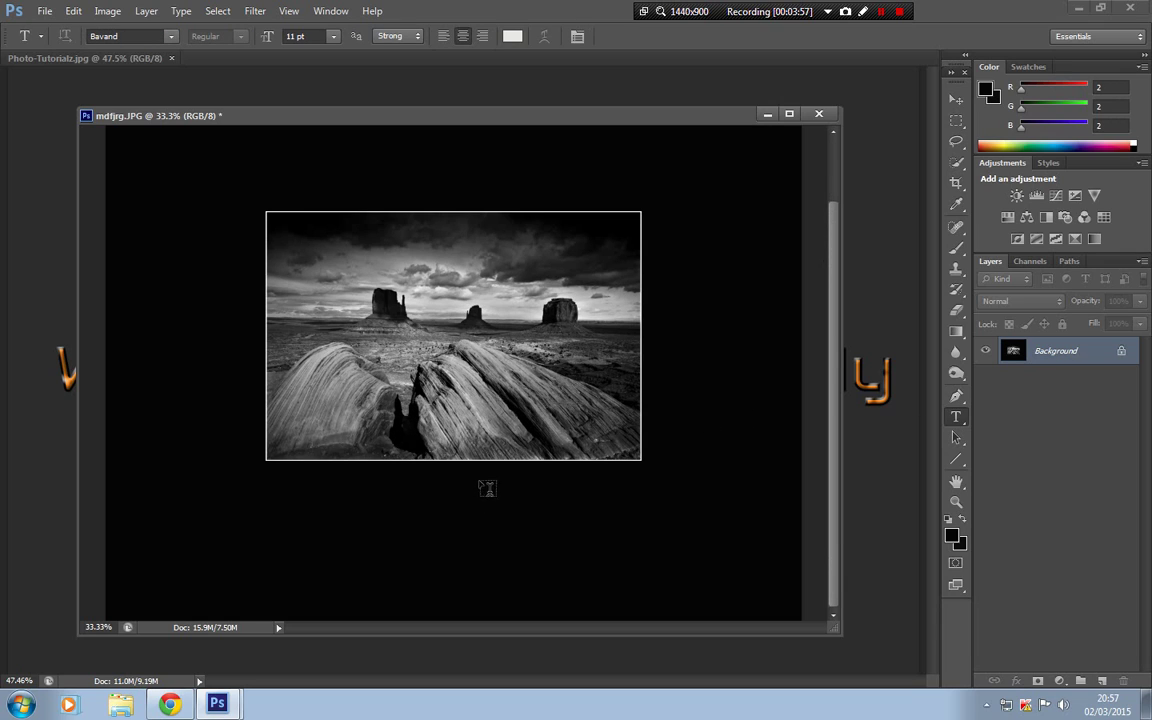
{"action": "left_click_drag", "start_coordinate": [501, 479], "coordinate": [667, 491]}
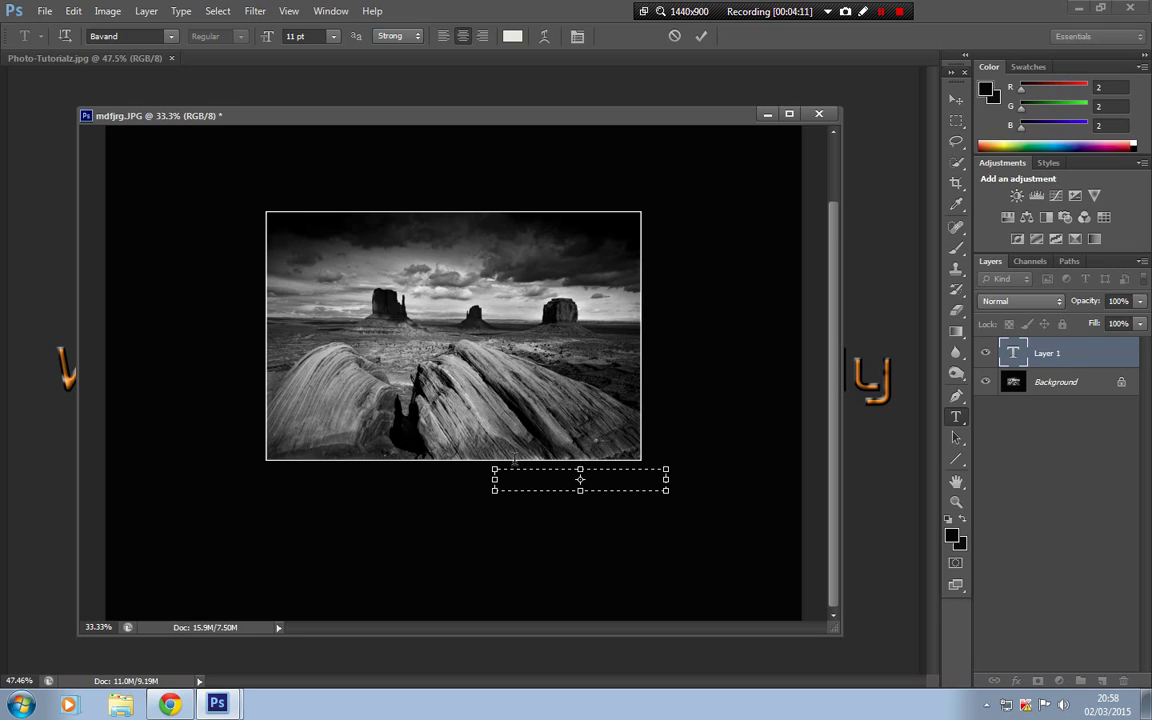
{"action": "type", "text": "Nomi"}
{"action": "type", "text": "ment Va"}
{"action": "type", "text": "lley"}
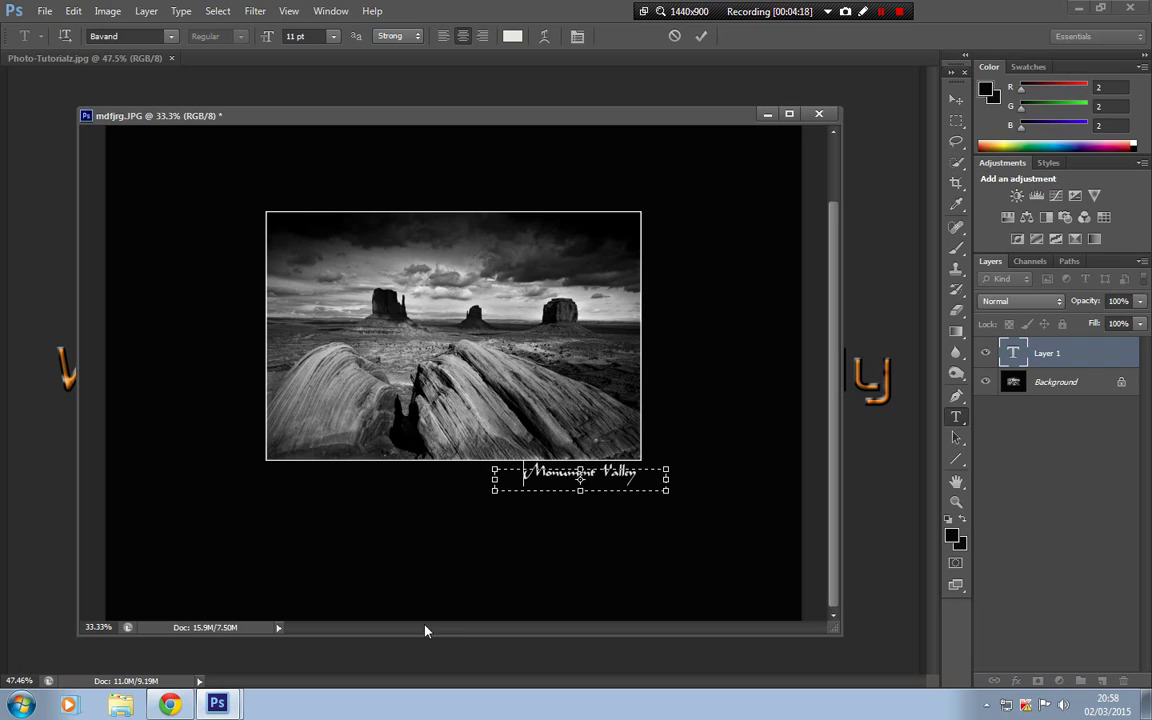
{"action": "left_click_drag", "start_coordinate": [591, 522], "coordinate": [468, 540]}
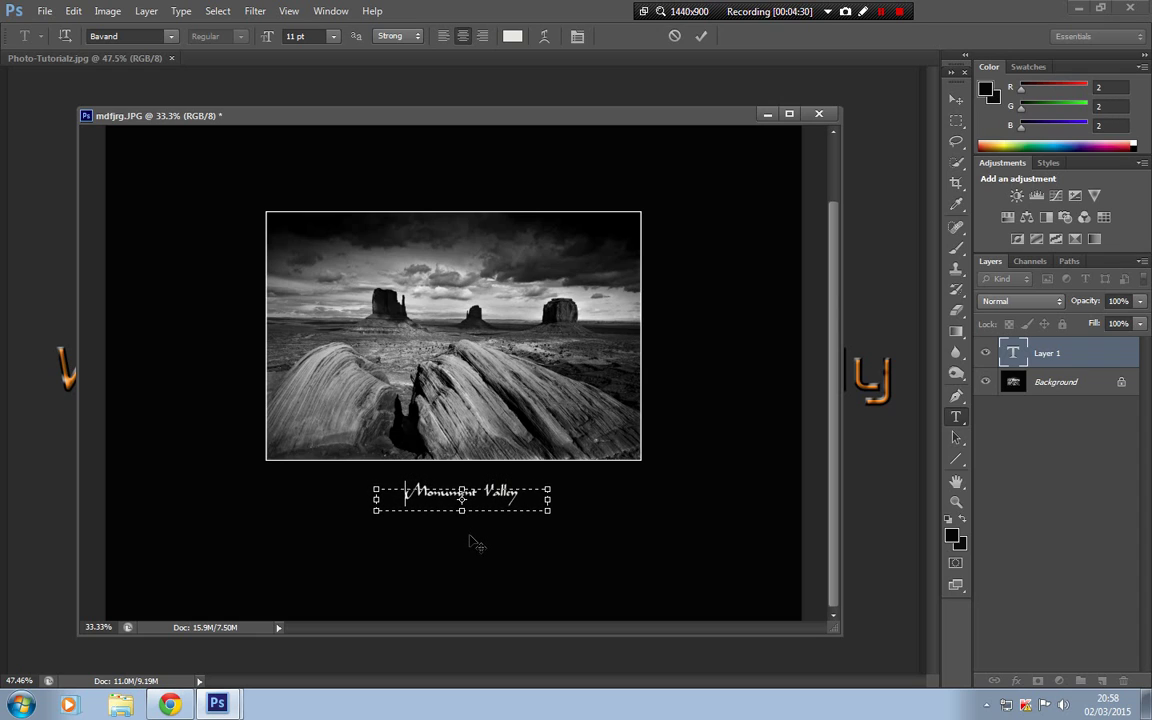
{"action": "left_click", "coordinate": [703, 38]}
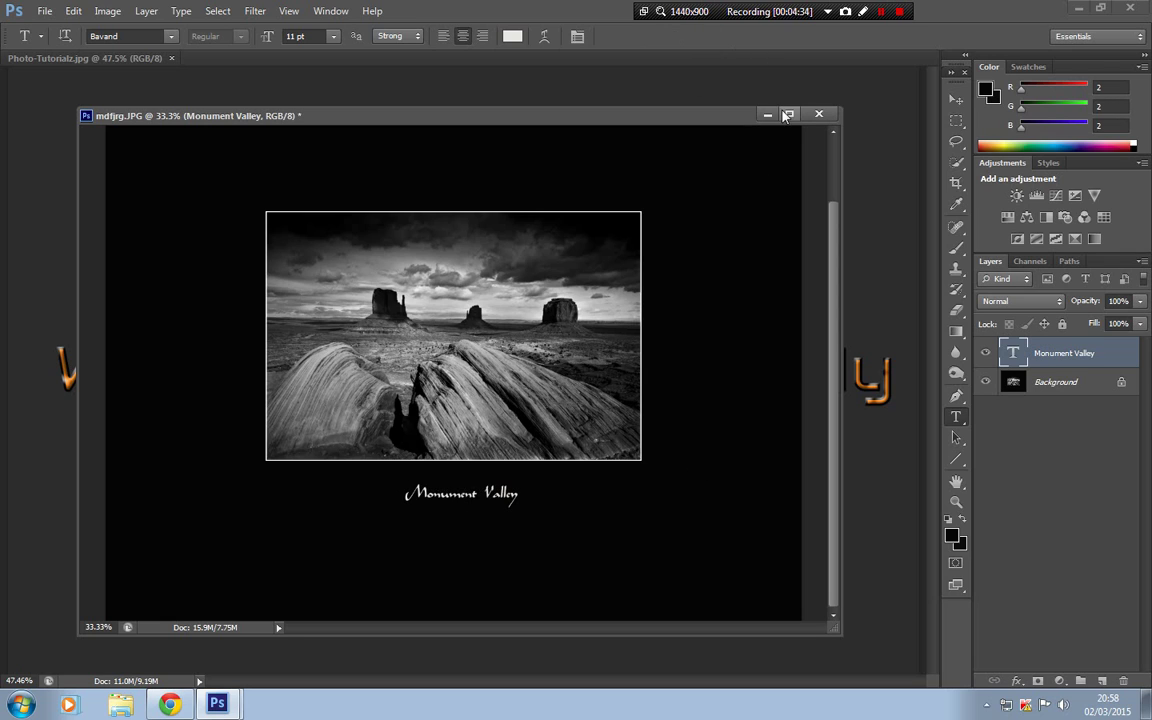
{"action": "double_click", "coordinate": [712, 116]}
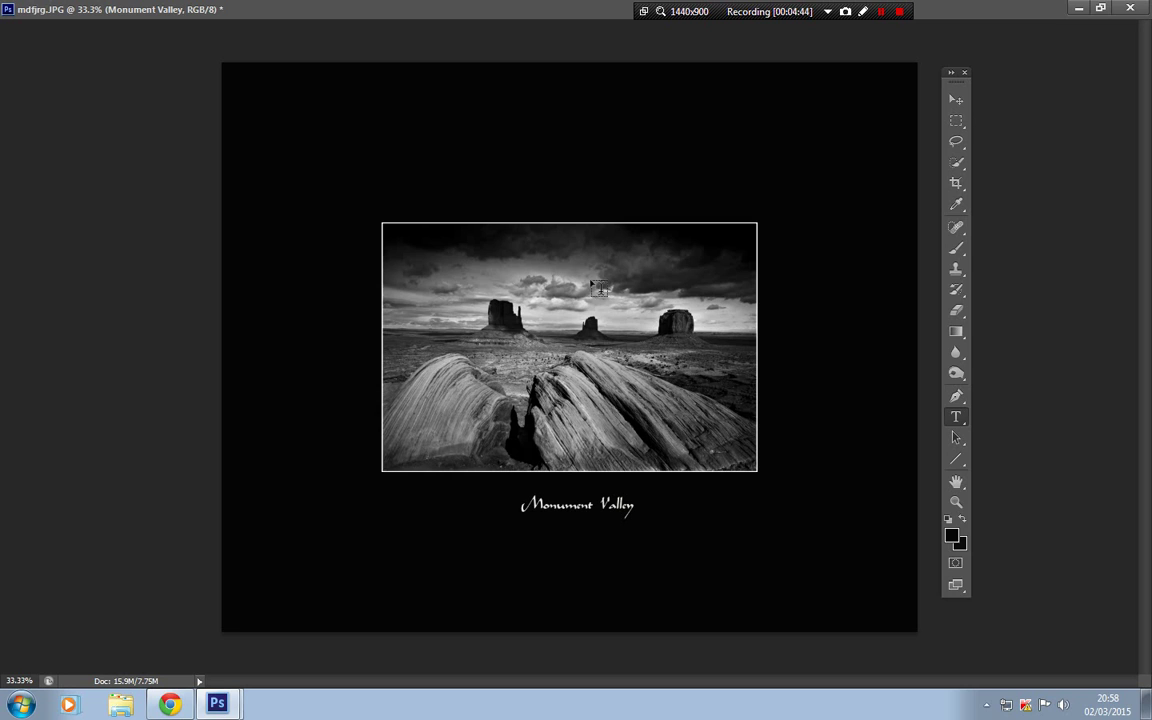
{"action": "left_click", "coordinate": [1101, 8]}
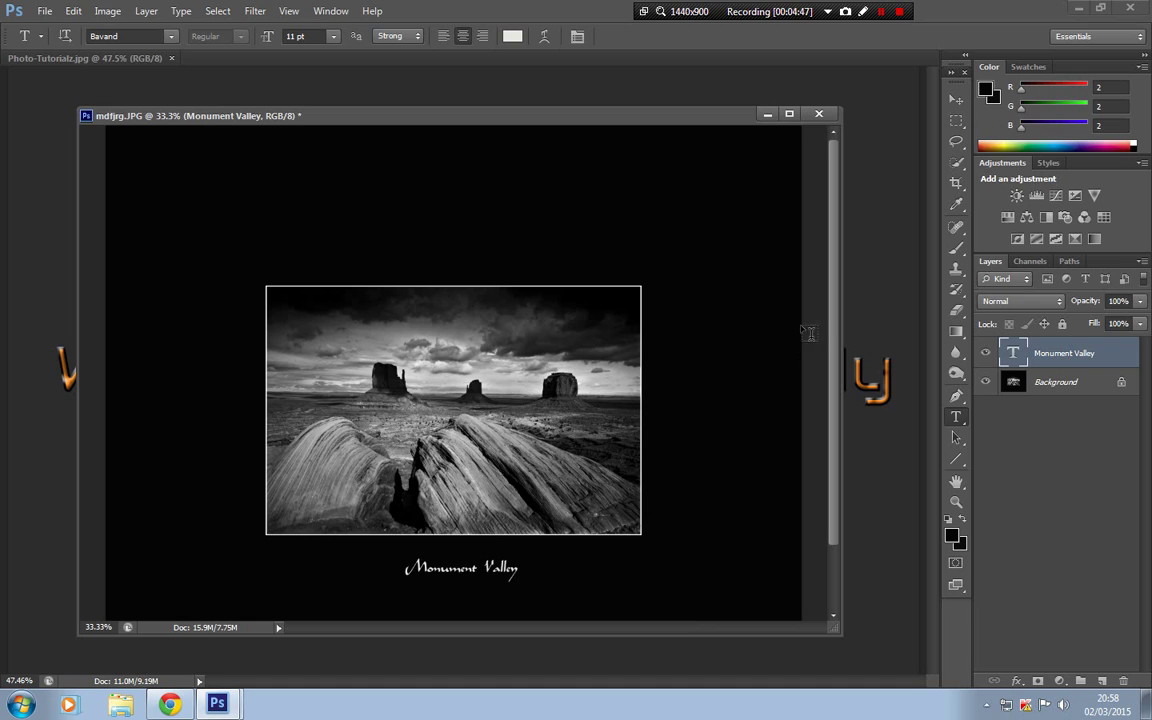
{"action": "left_click_drag", "start_coordinate": [831, 303], "coordinate": [816, 376]}
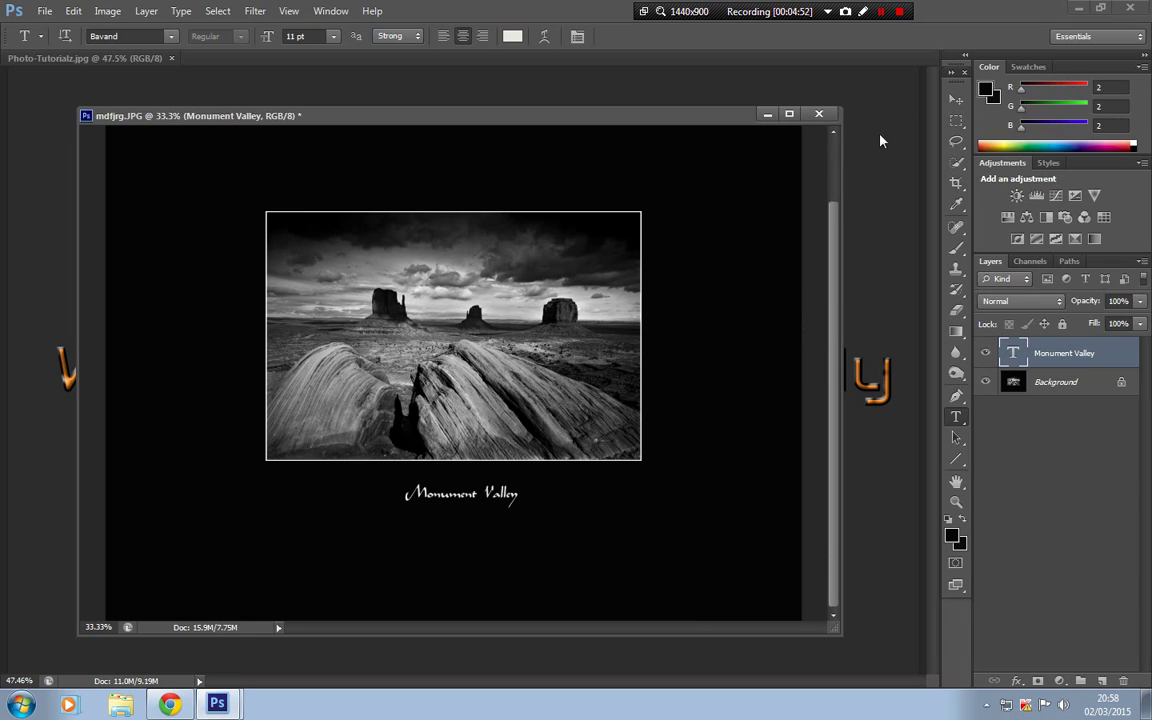